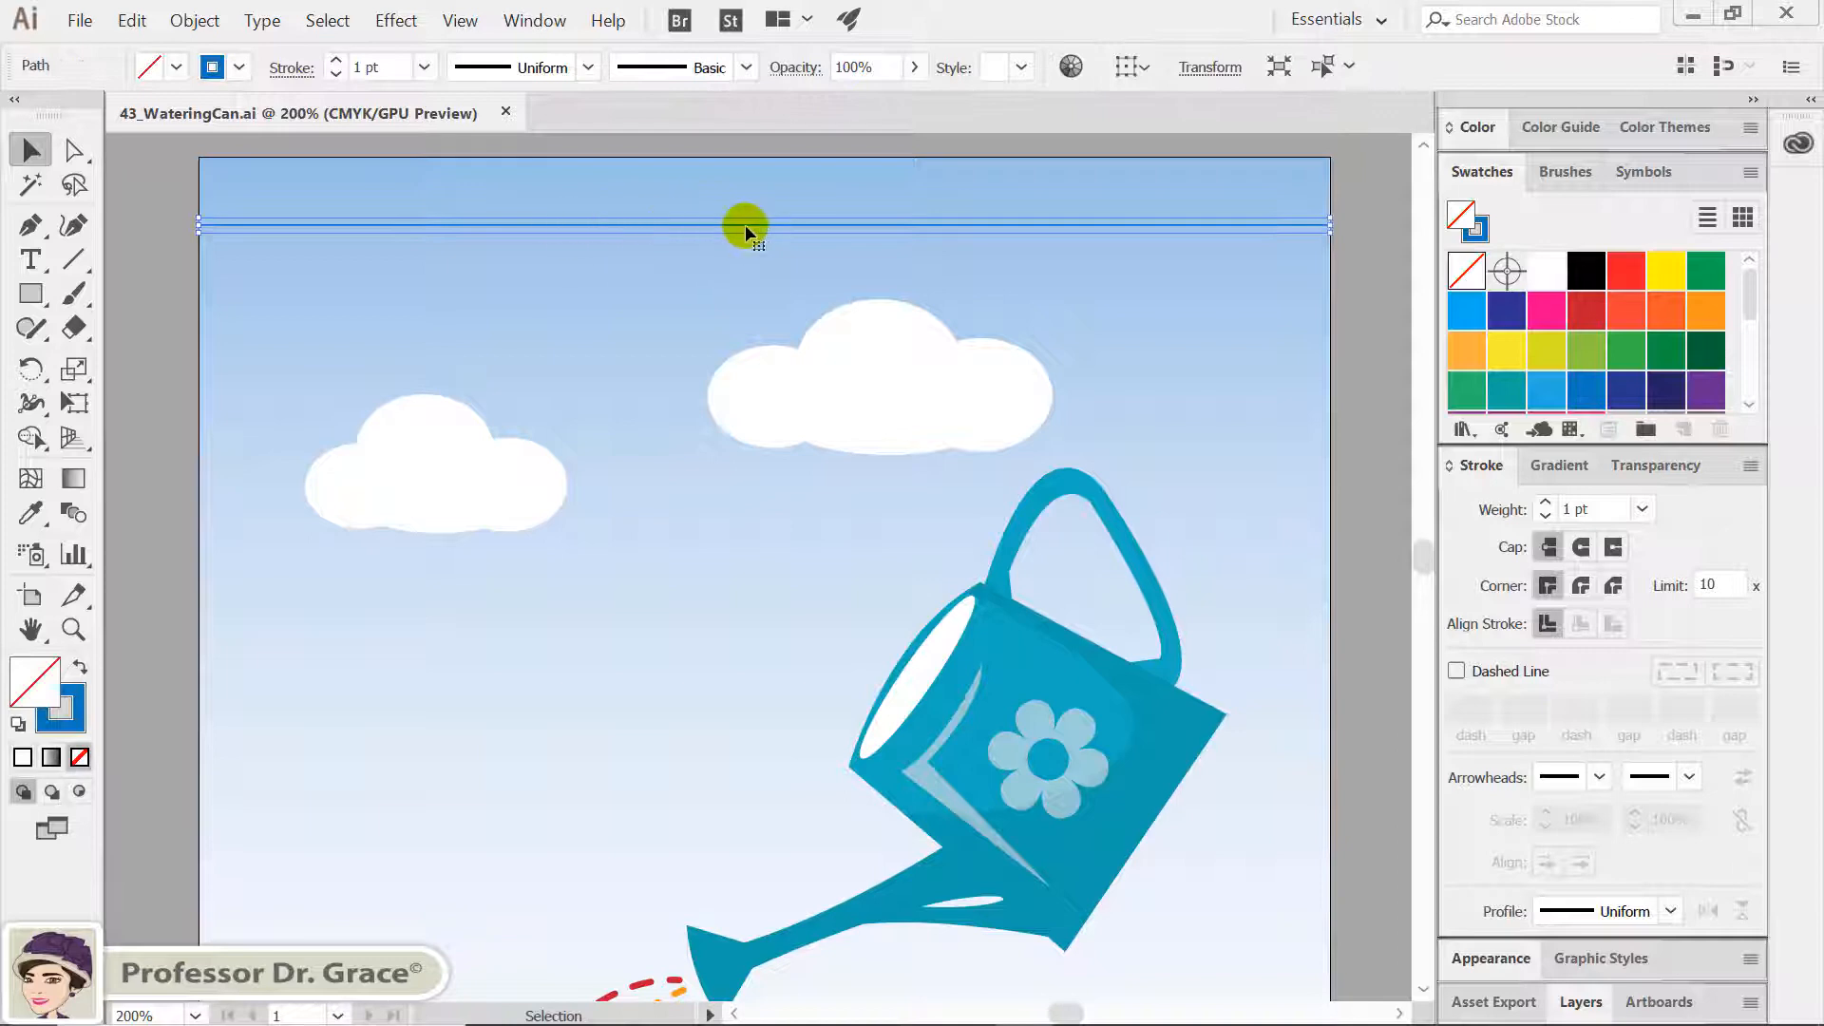
Start a Zig Zag effect on the selected horizontal line near the artboard's top, with preview on and a relative size of 1%
click(406, 38)
mouse_move(493, 245)
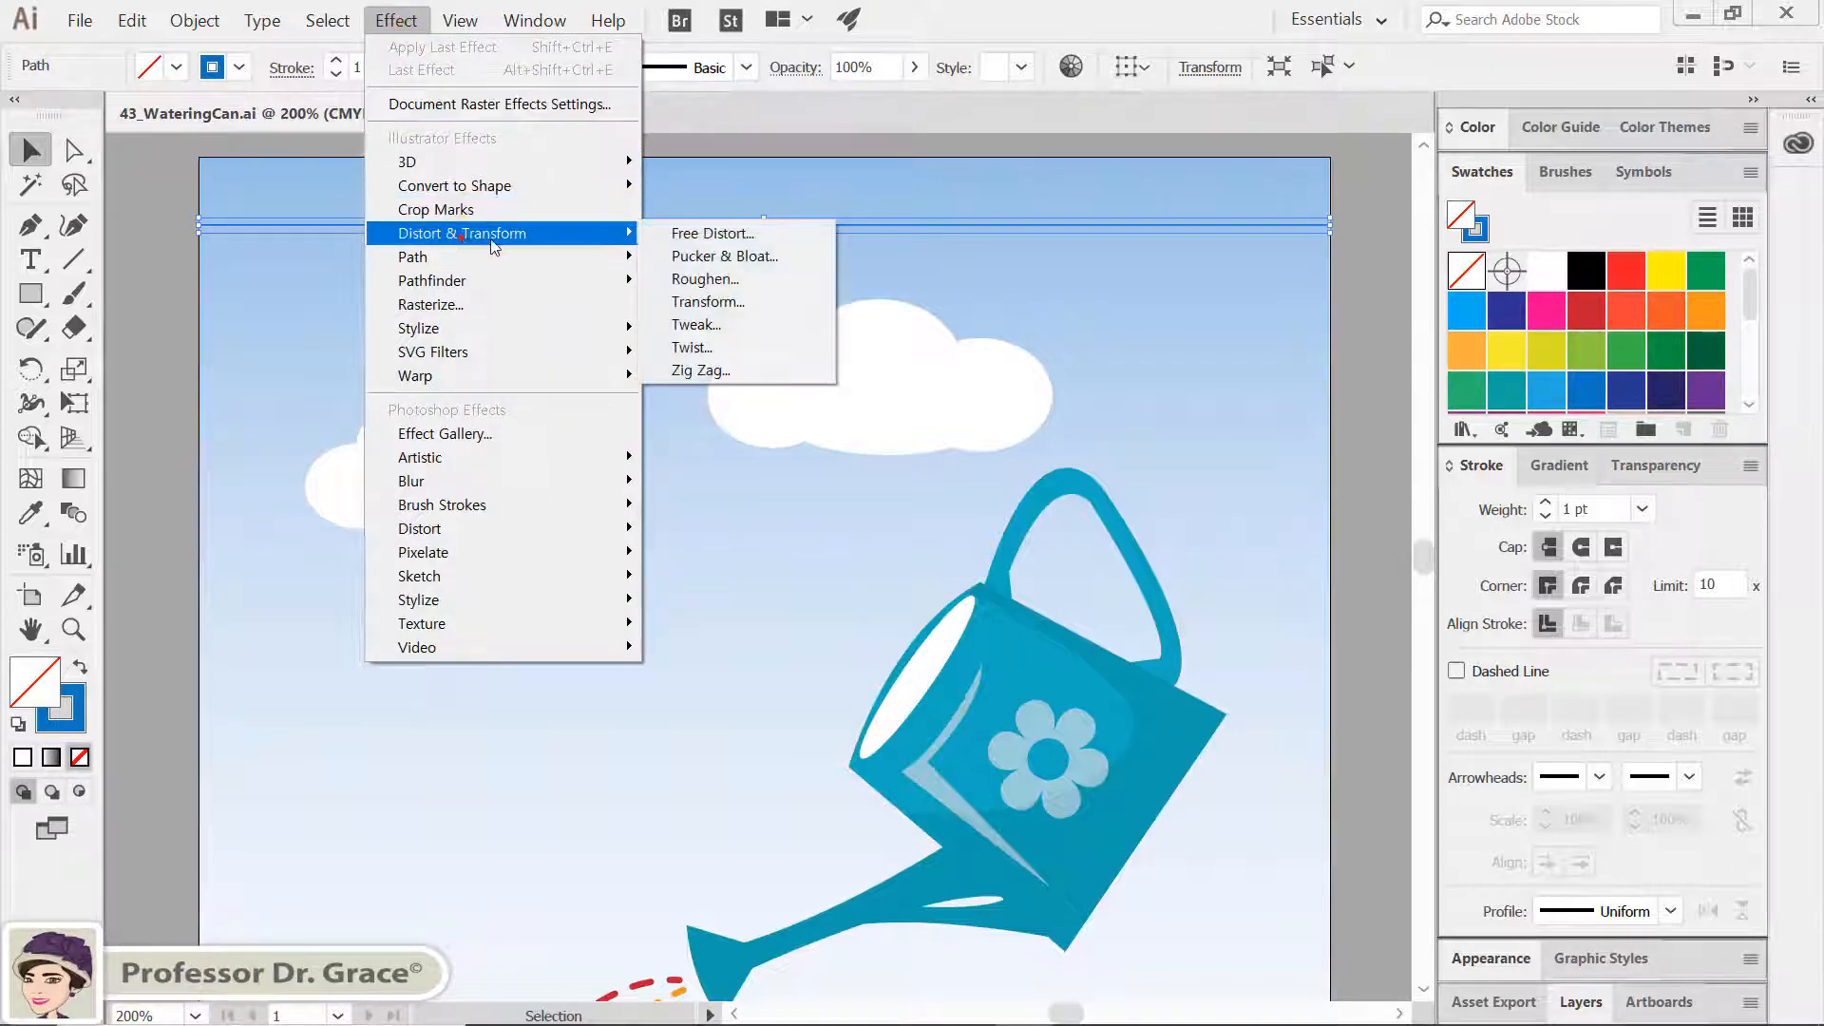
click(768, 372)
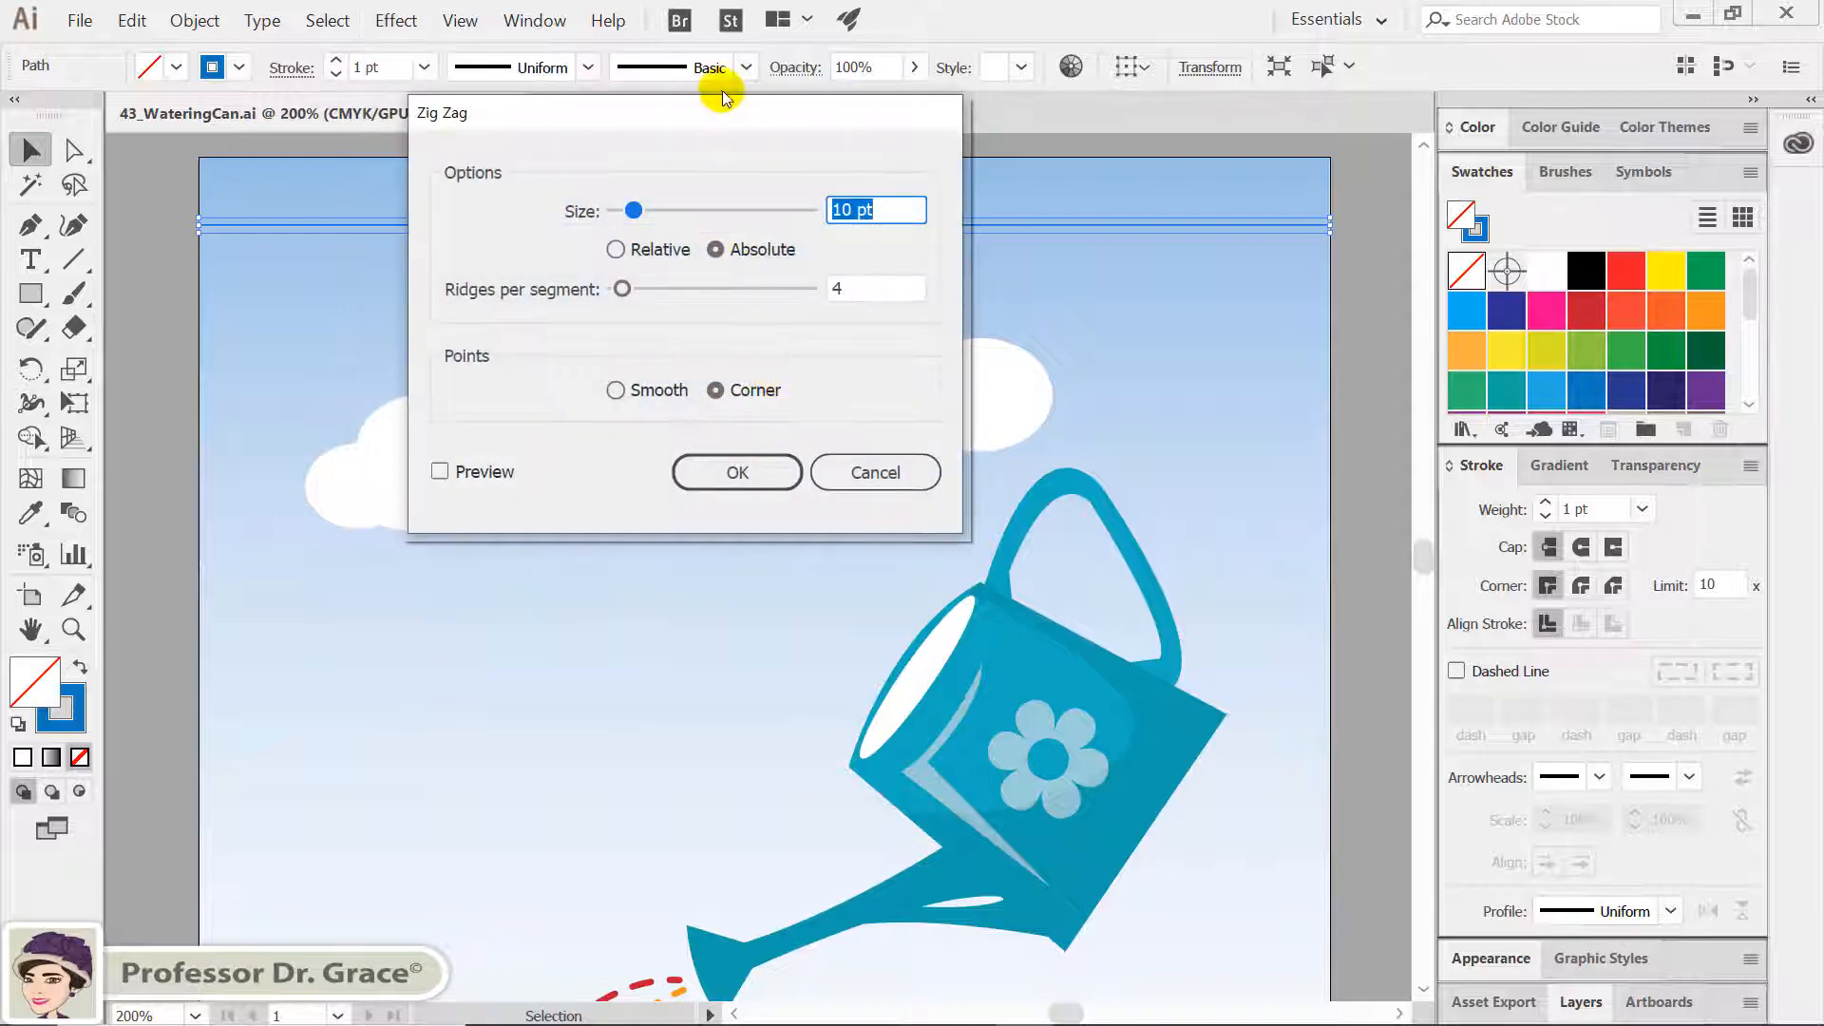
drag(709, 120, 760, 362)
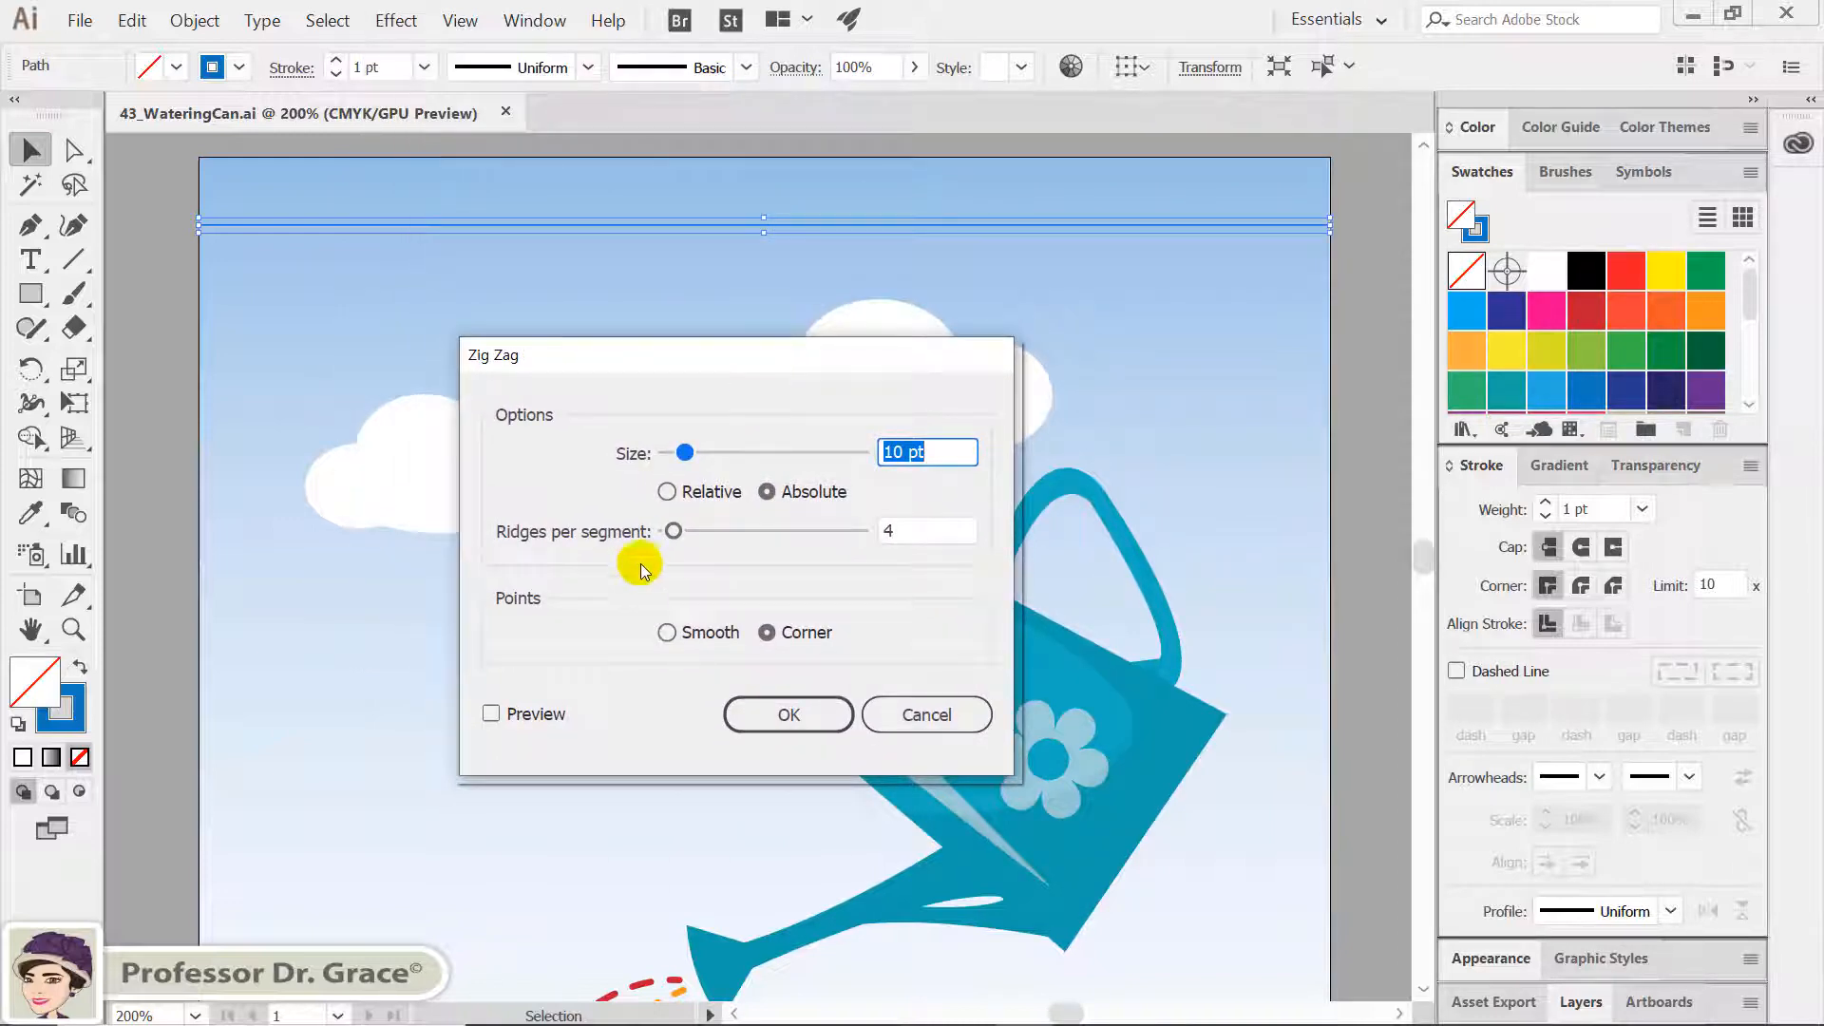
click(537, 720)
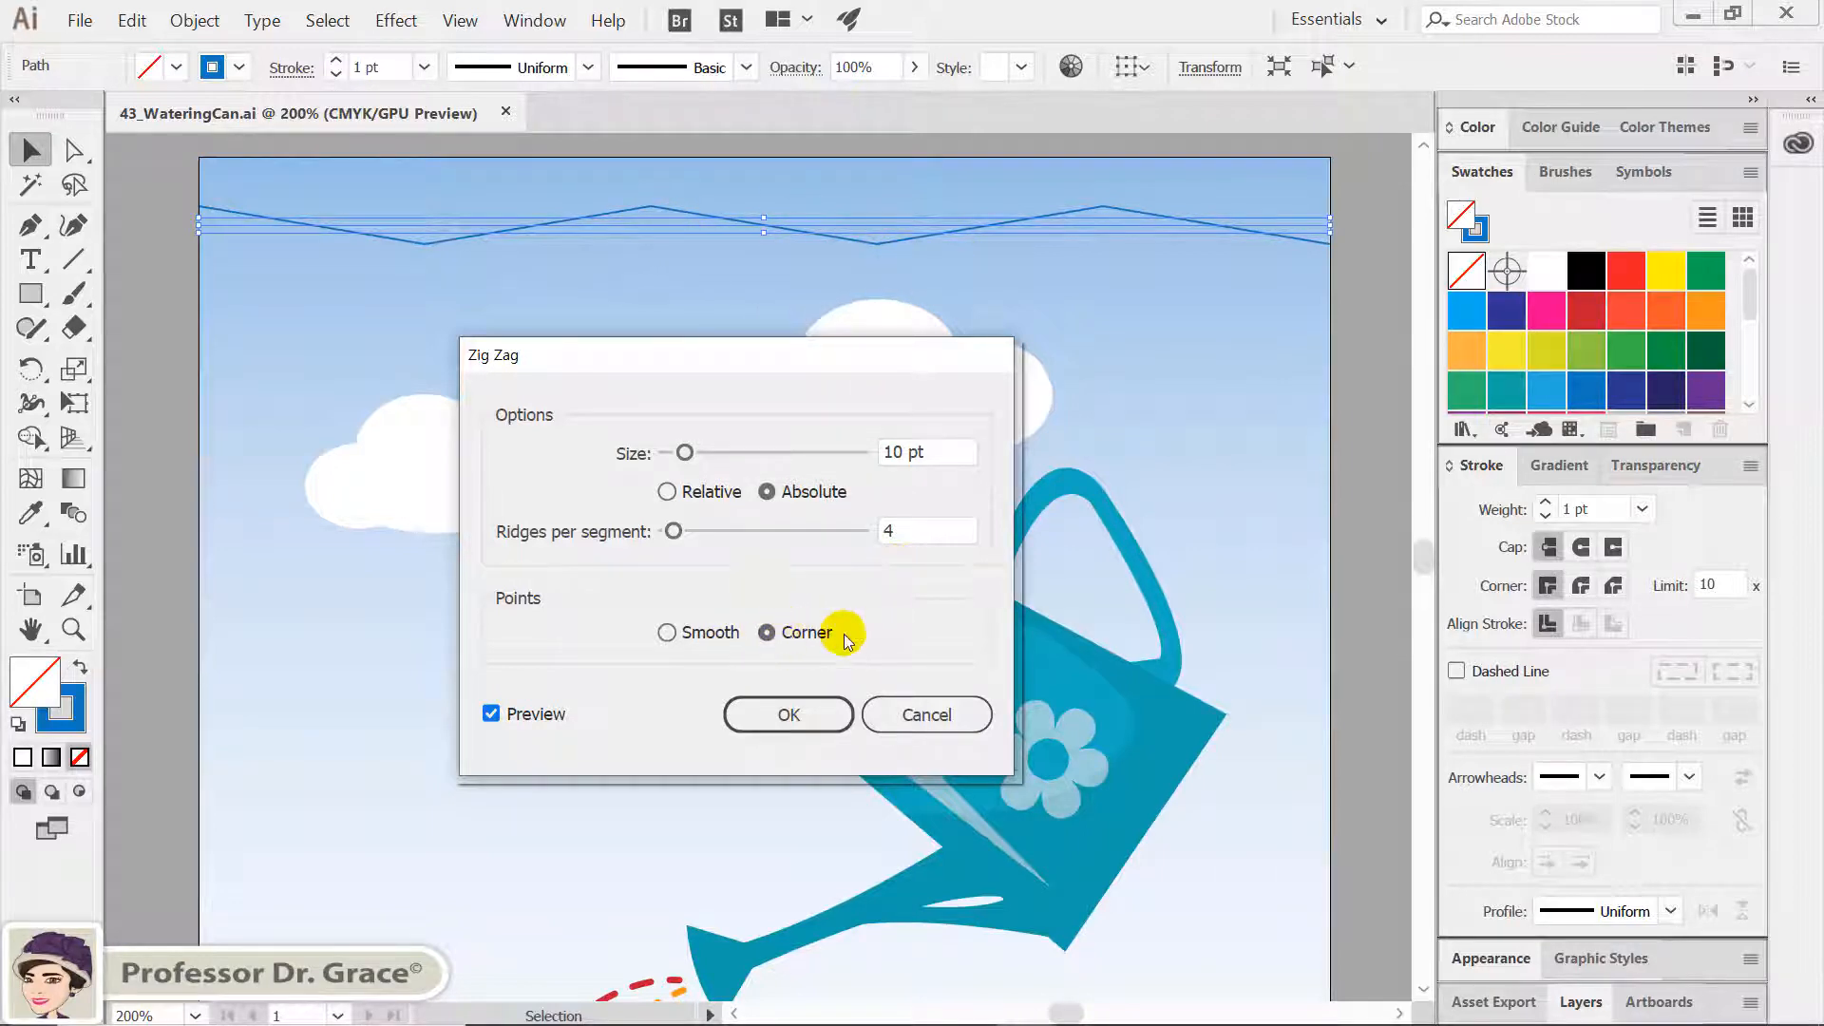
click(668, 492)
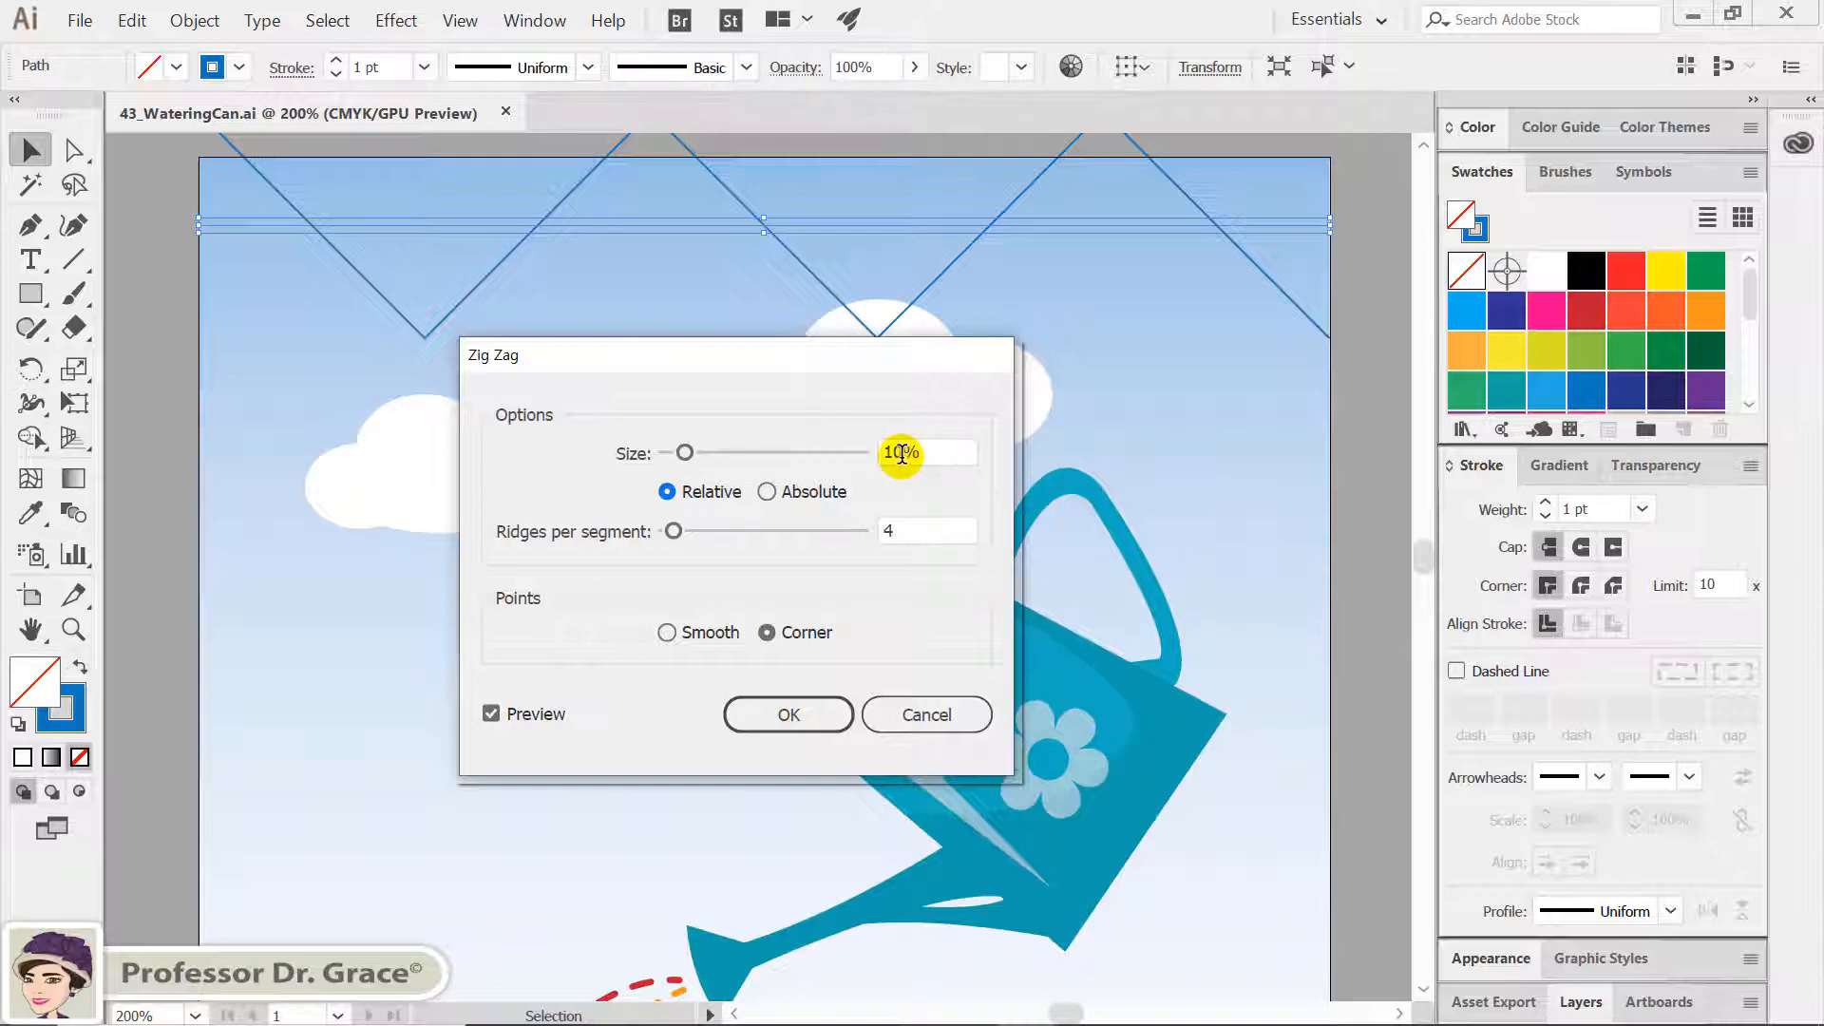
drag(904, 453, 881, 454)
text(1)
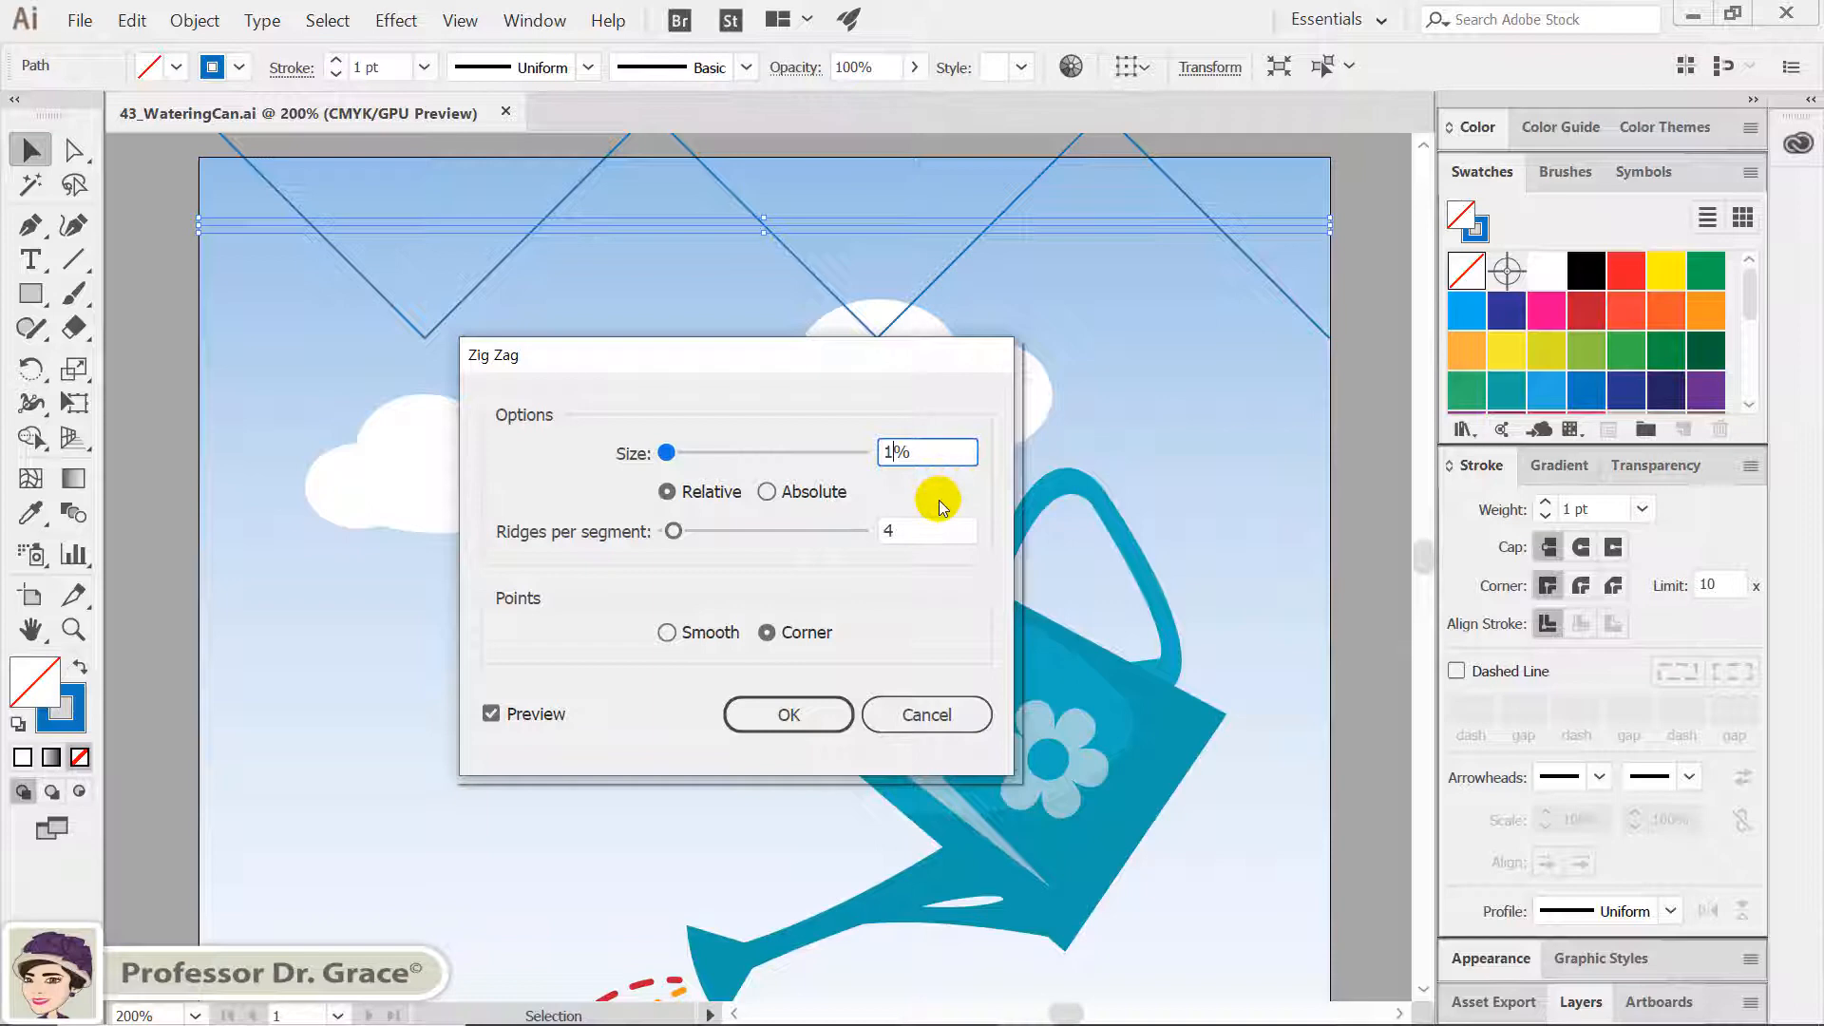
Set the zigzag to 51 ridges per segment and apply the effect with corner points
drag(929, 522, 879, 535)
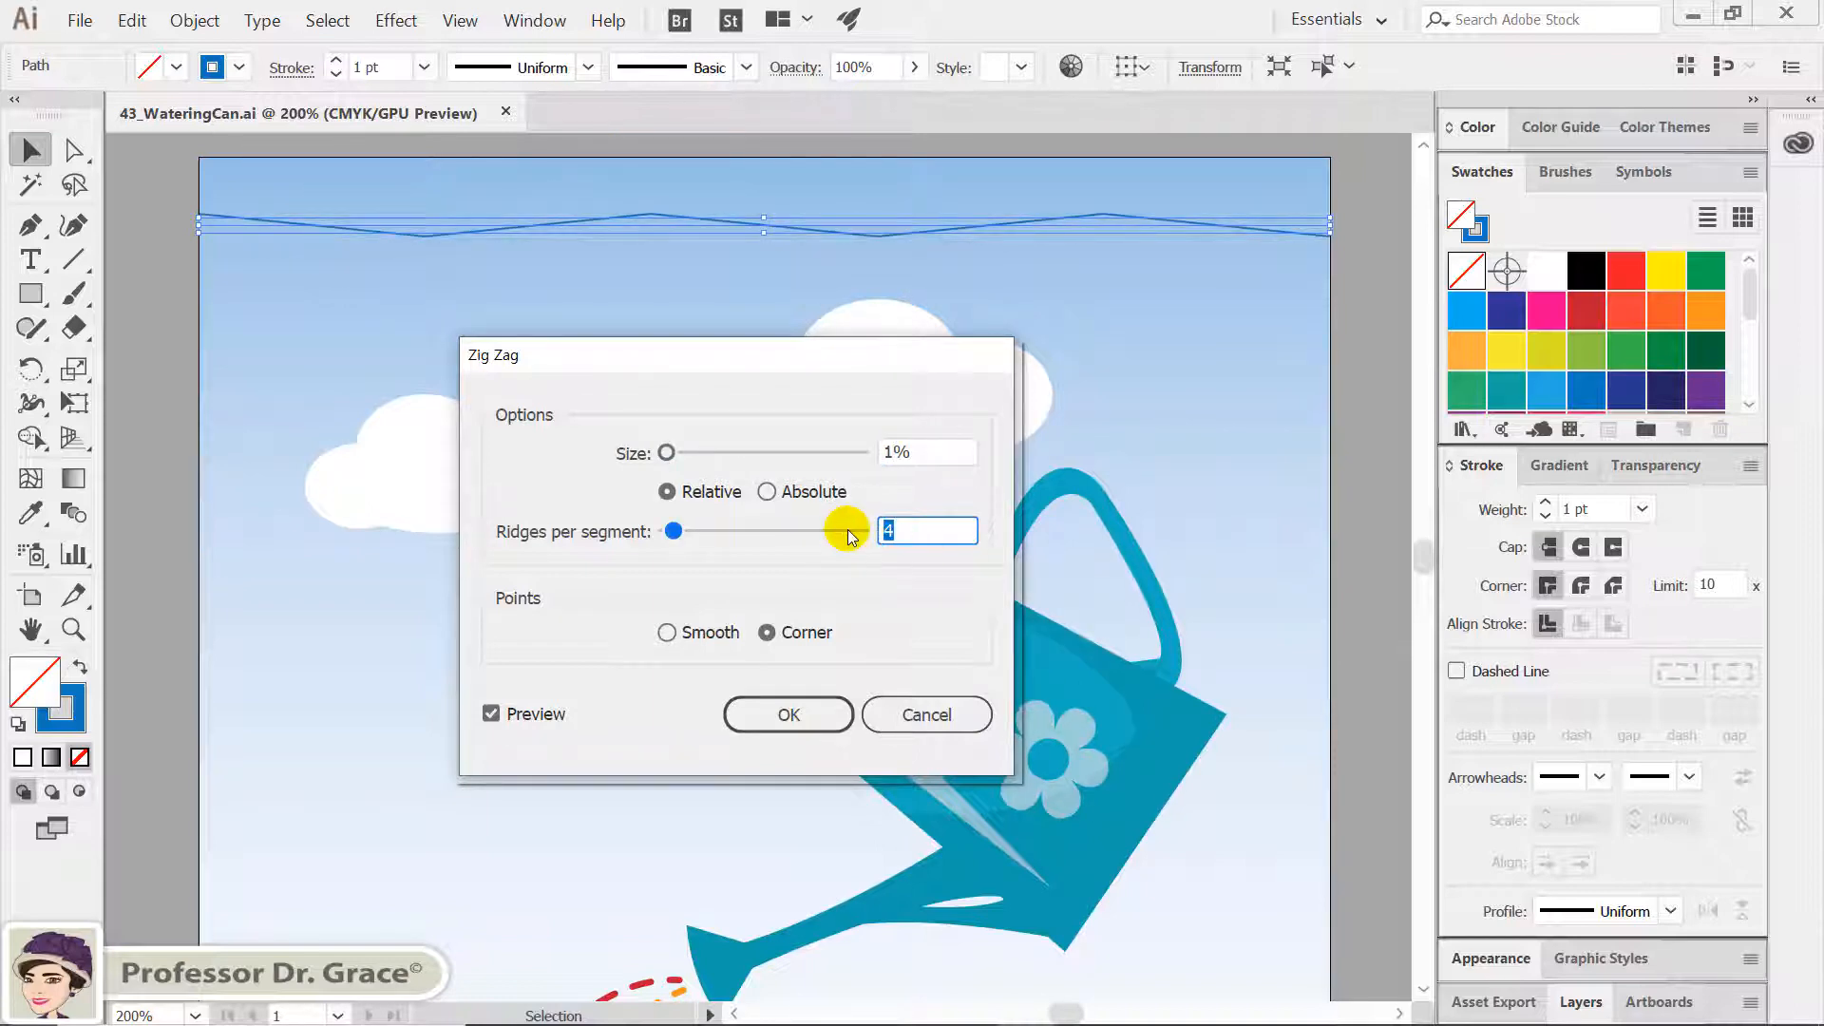
text(51)
click(942, 452)
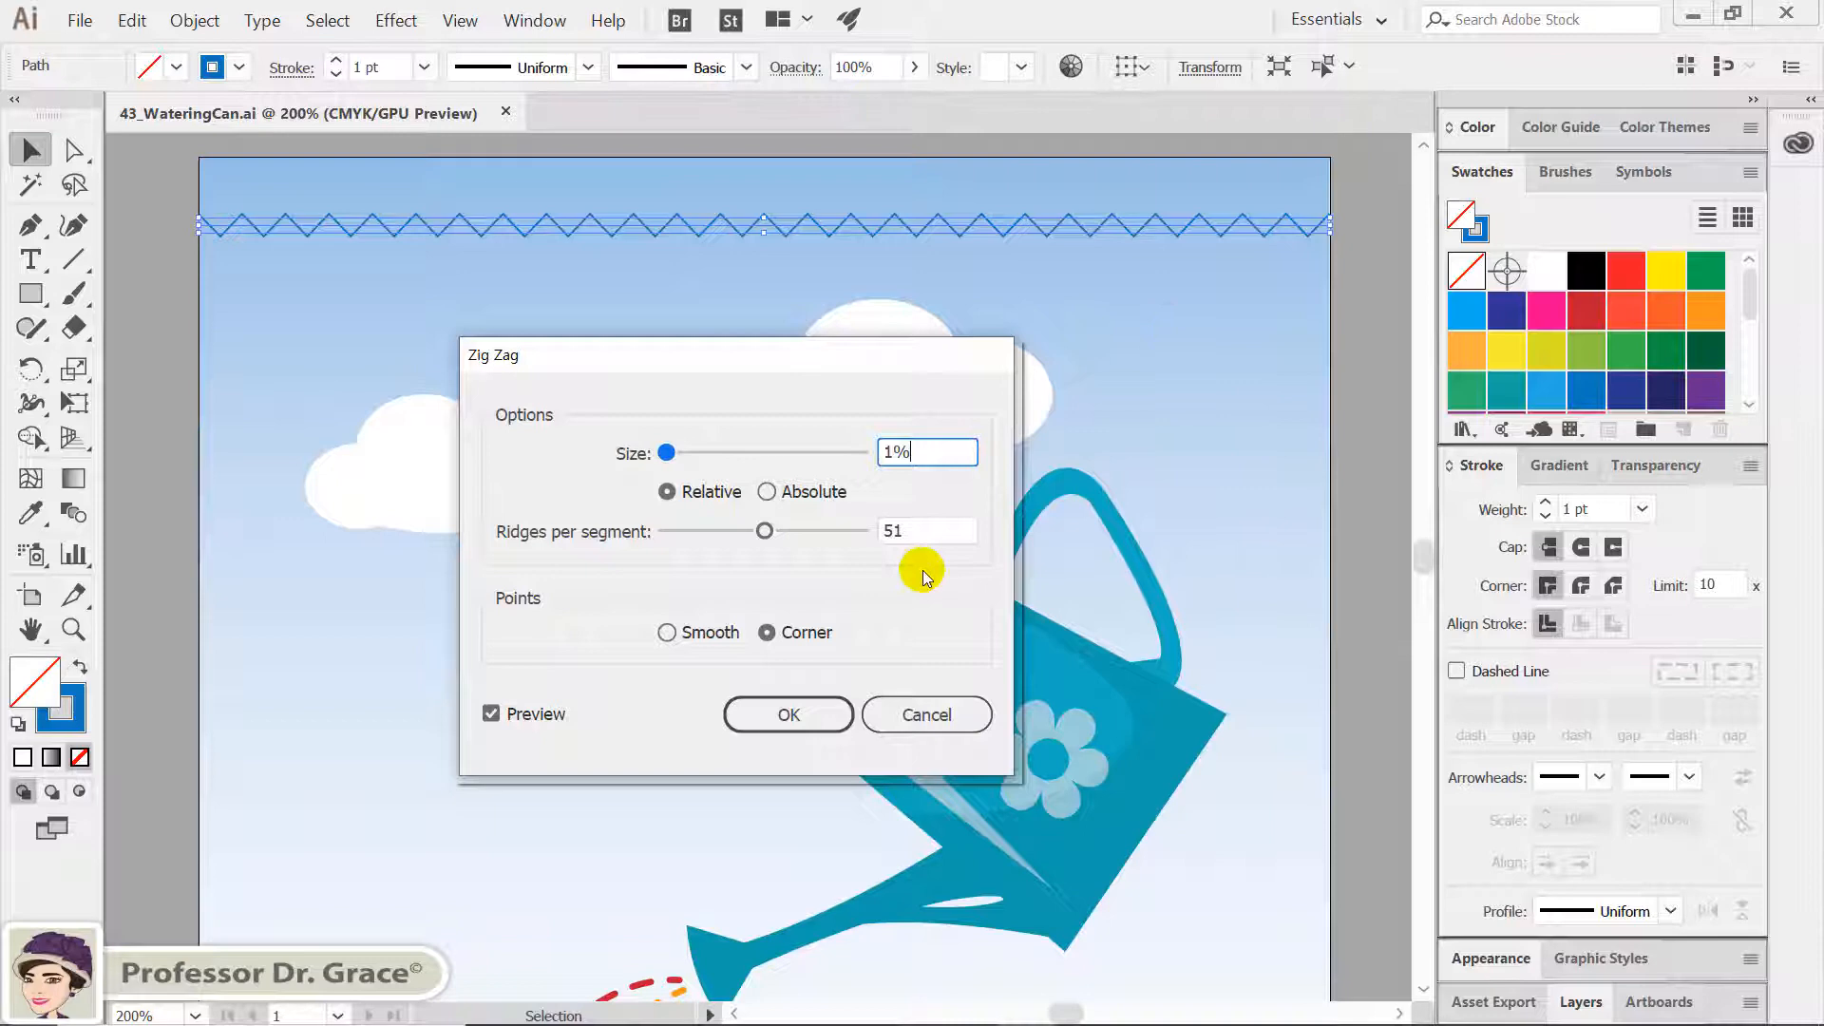
click(796, 713)
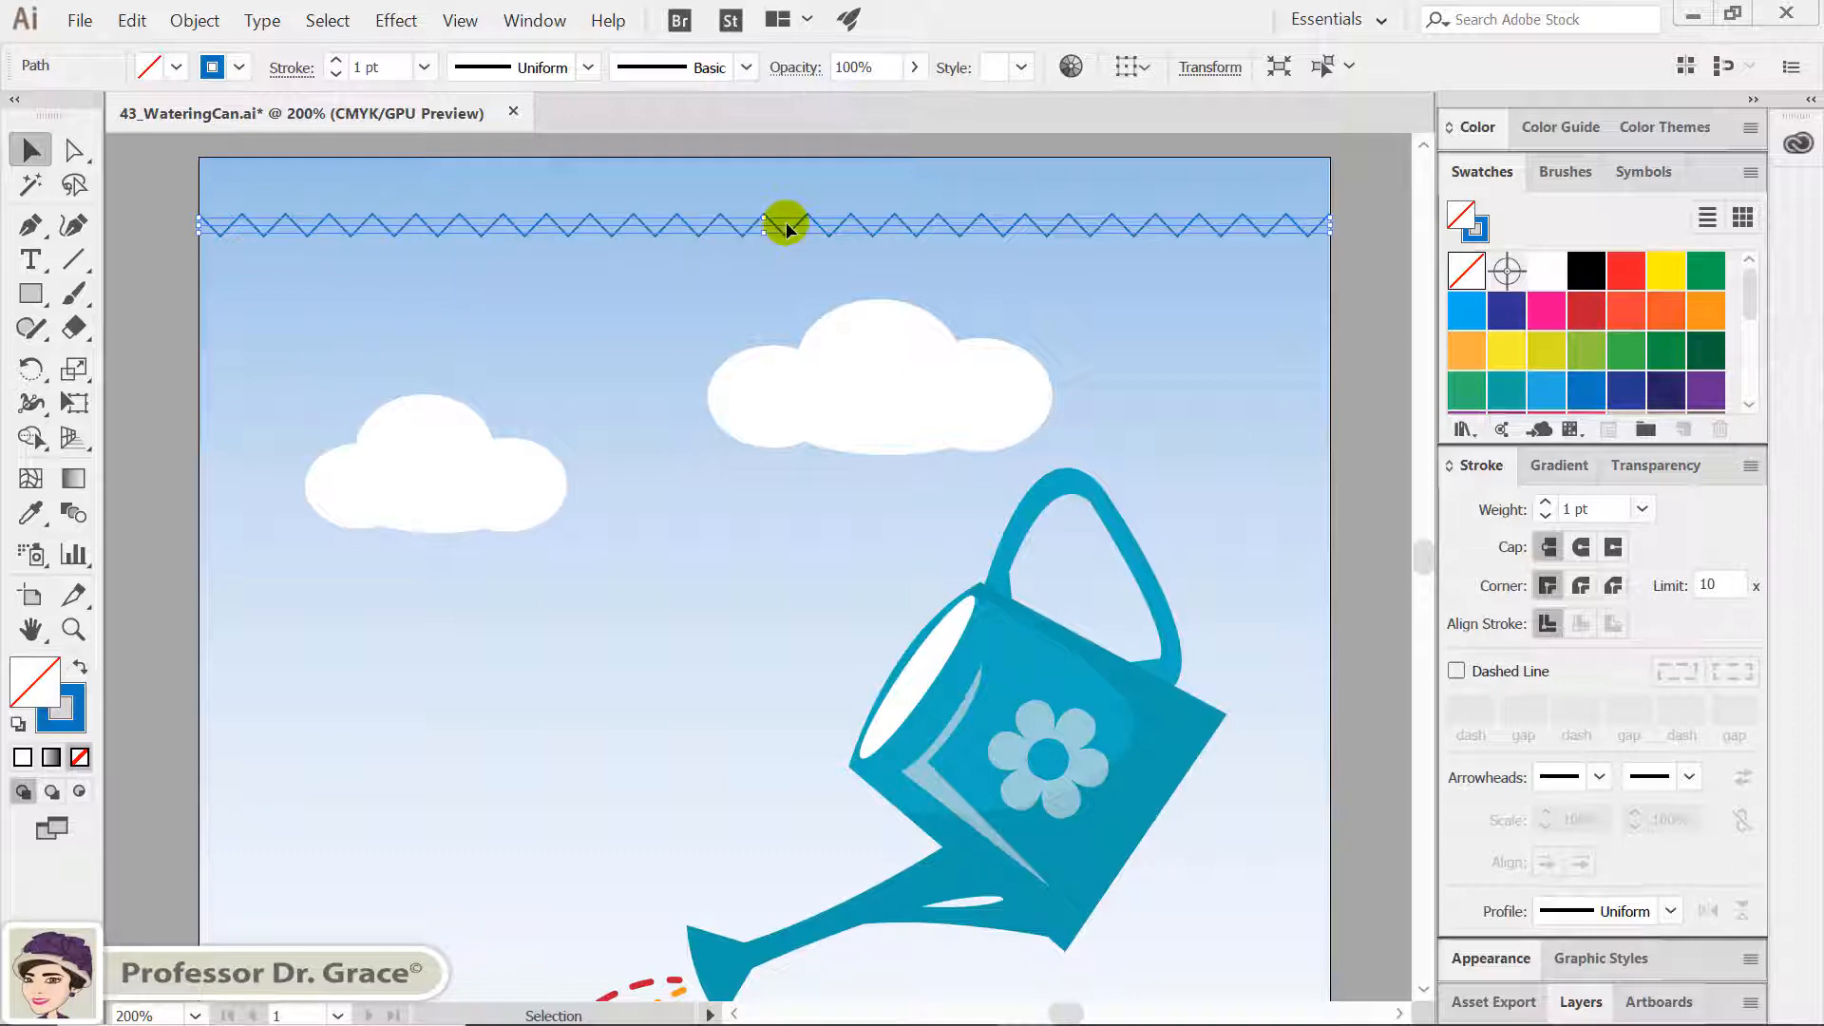
Expand the appearance of the zigzag line into an editable path and deselect it
click(195, 20)
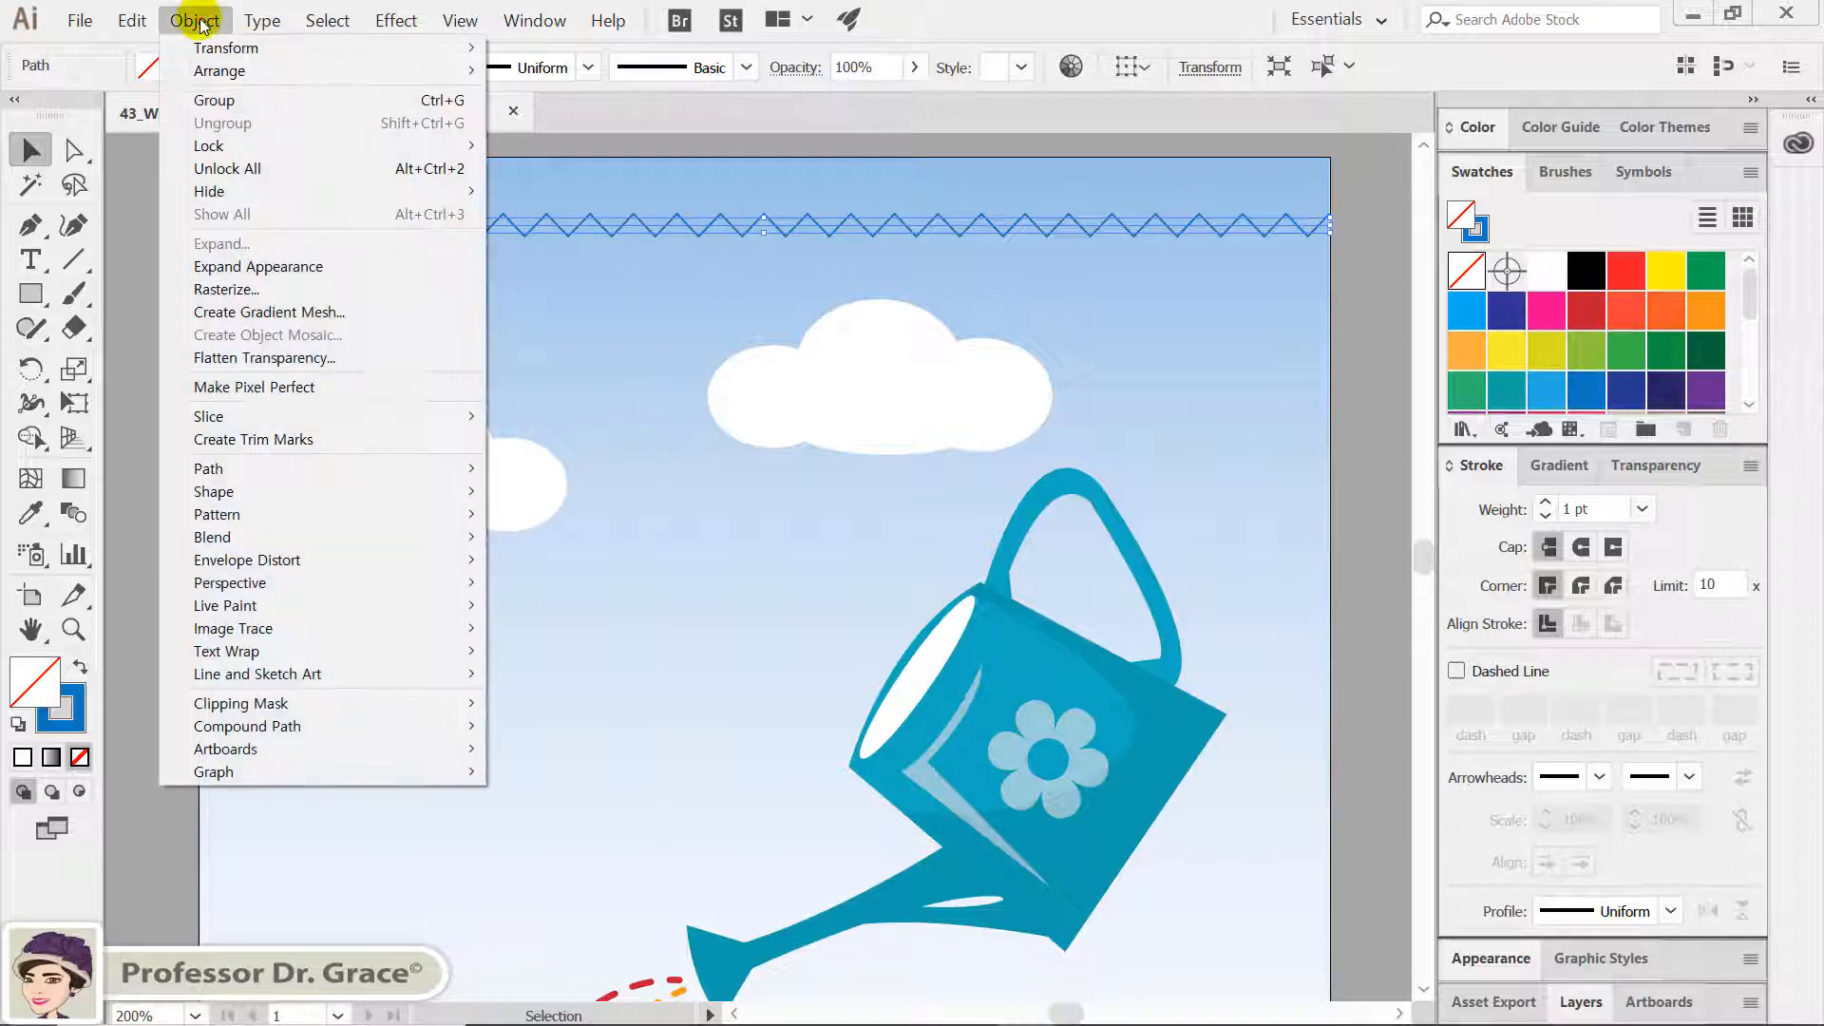
click(305, 271)
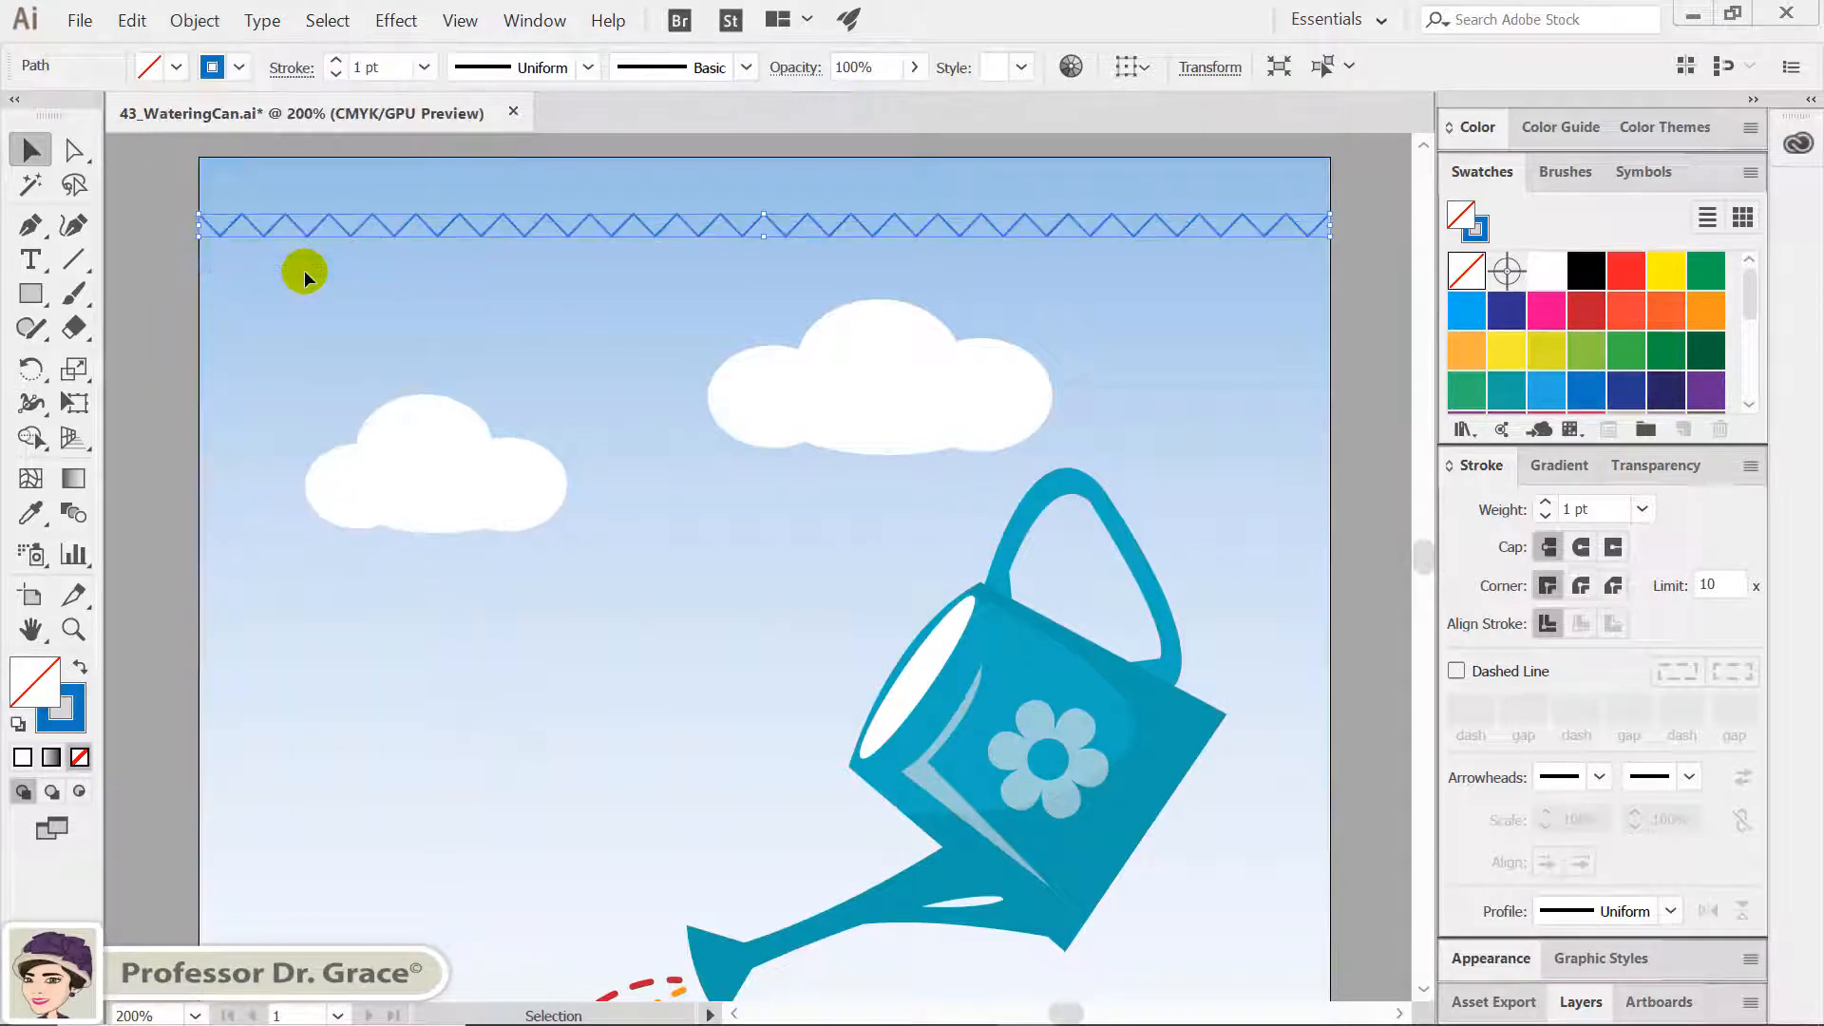
click(175, 269)
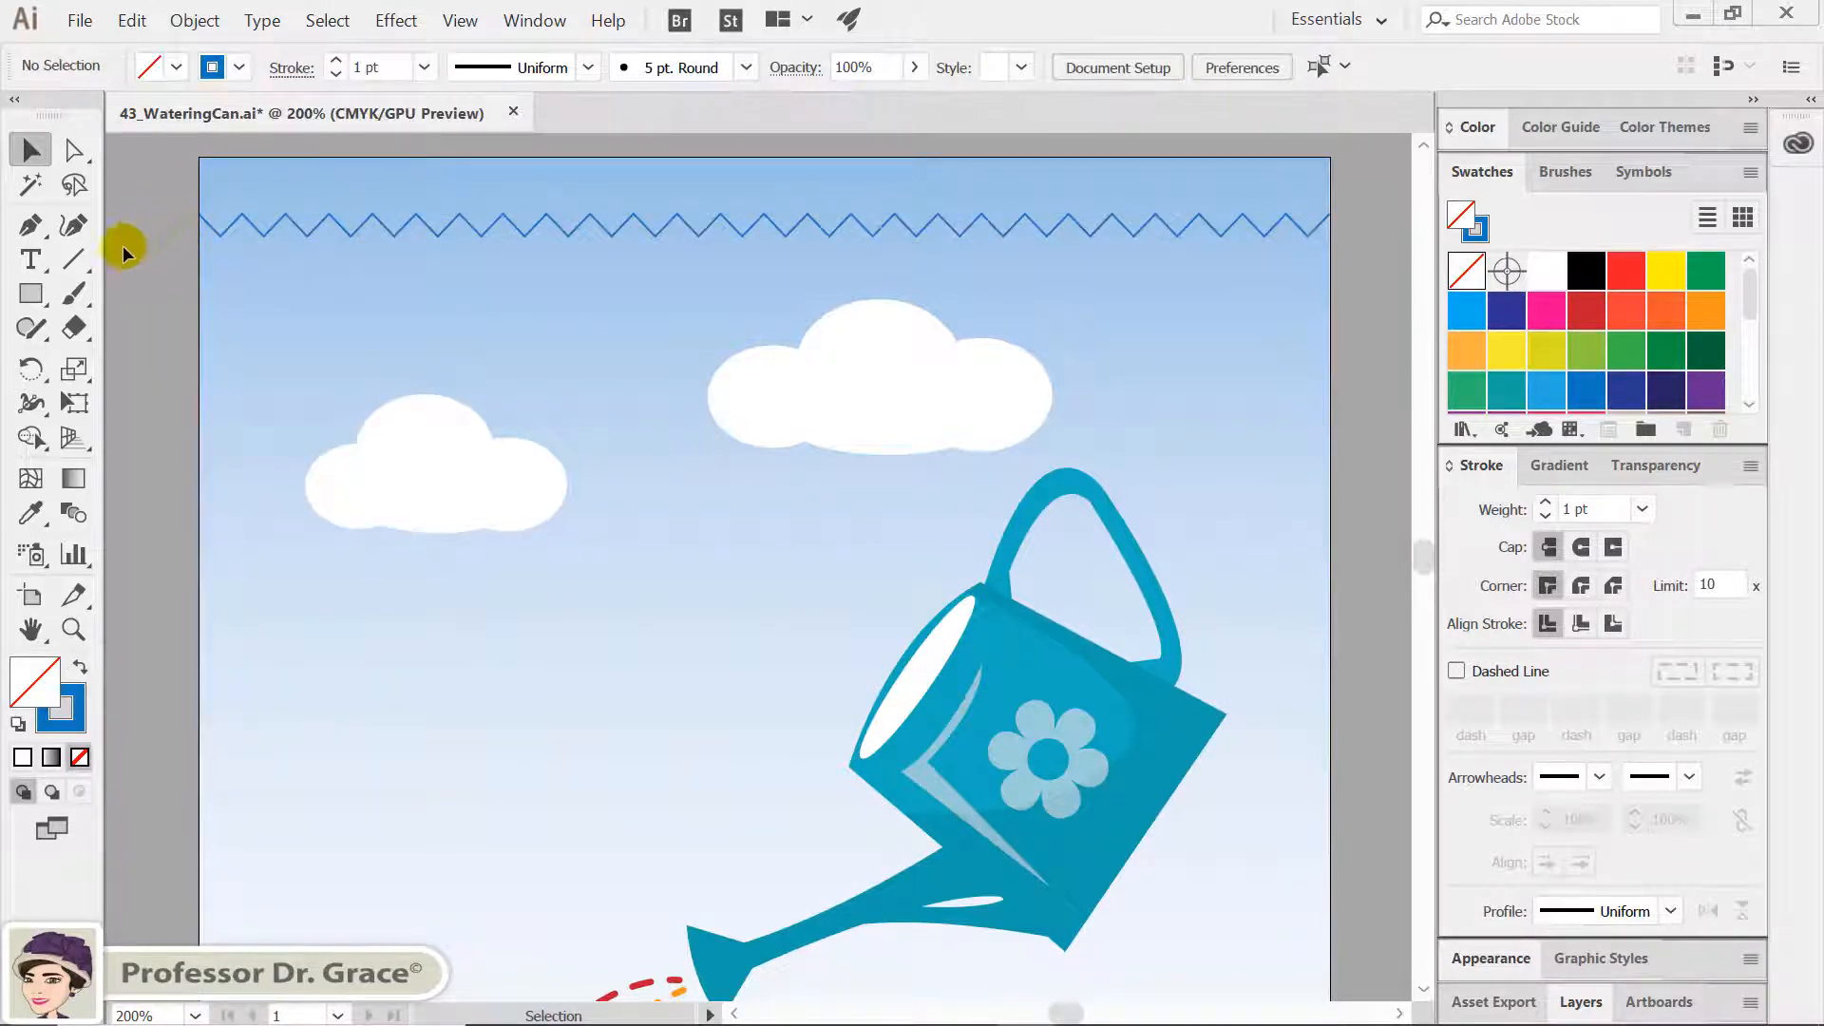
Close the zigzag path with the Pen tool through the artboard's two top corners, and swap its stroke and fill so the shape is filled blue
click(29, 223)
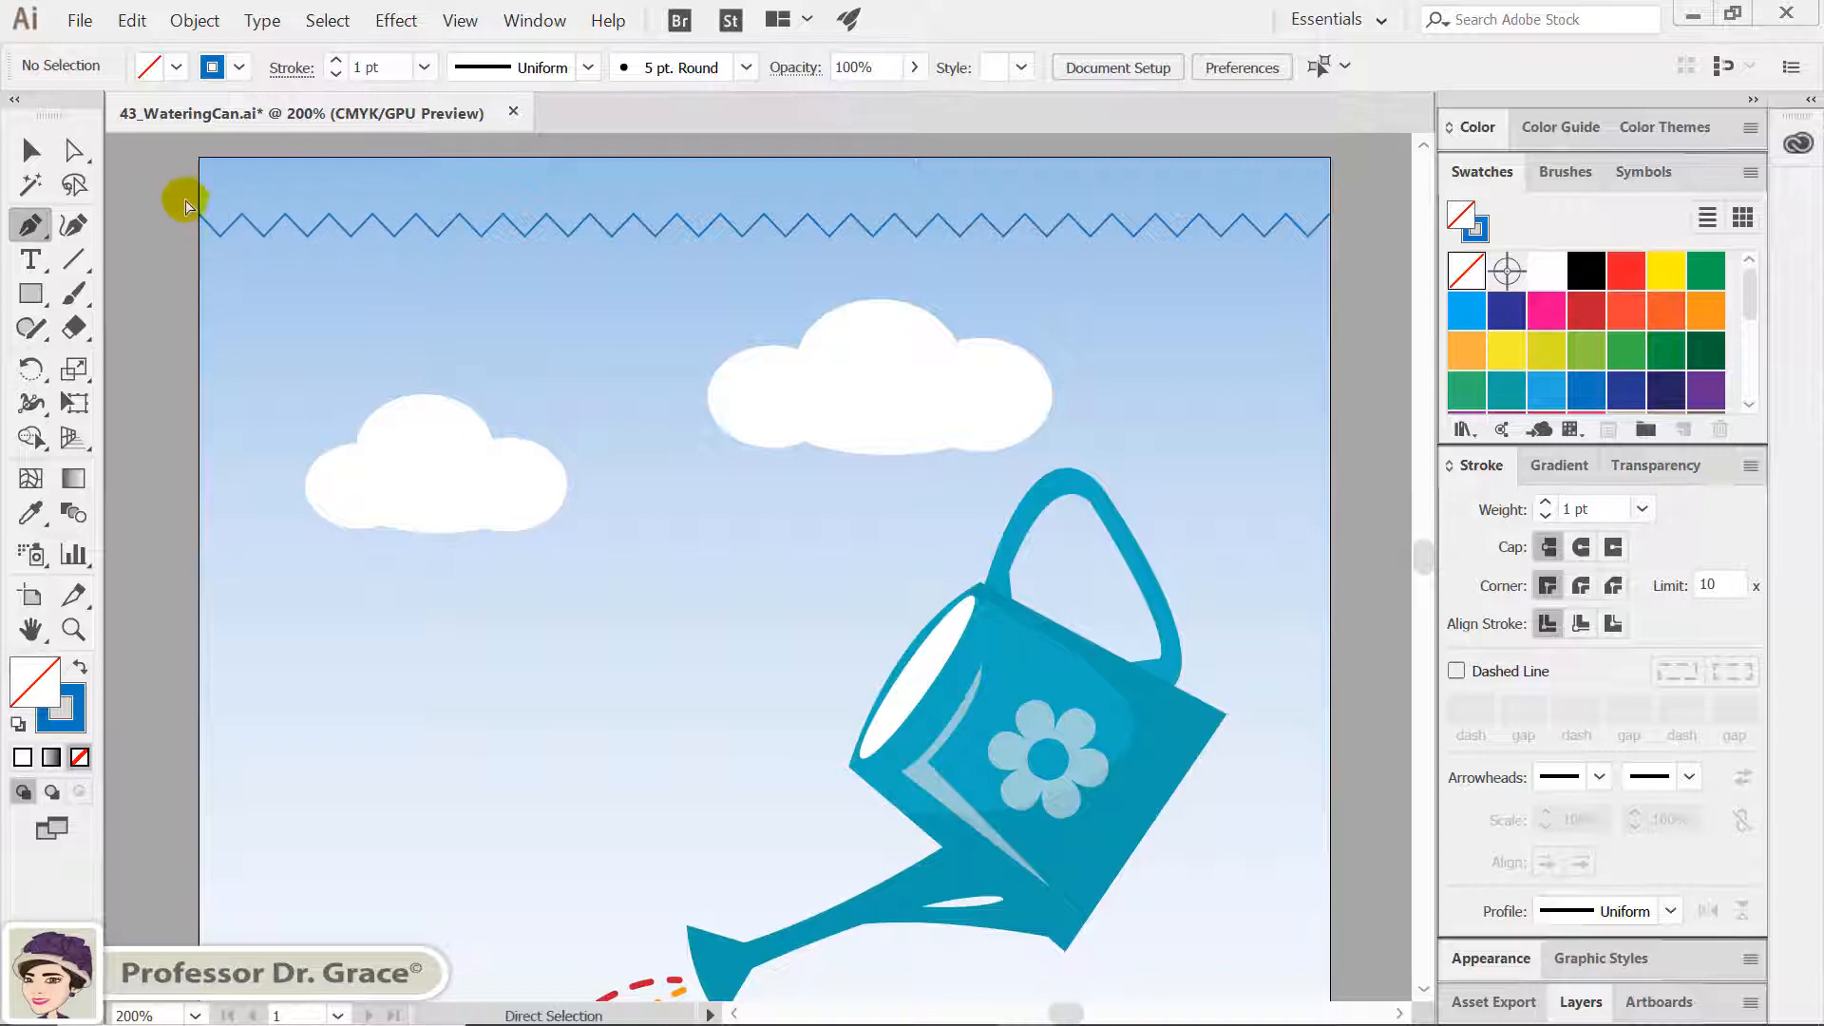
ctrl+click(204, 224)
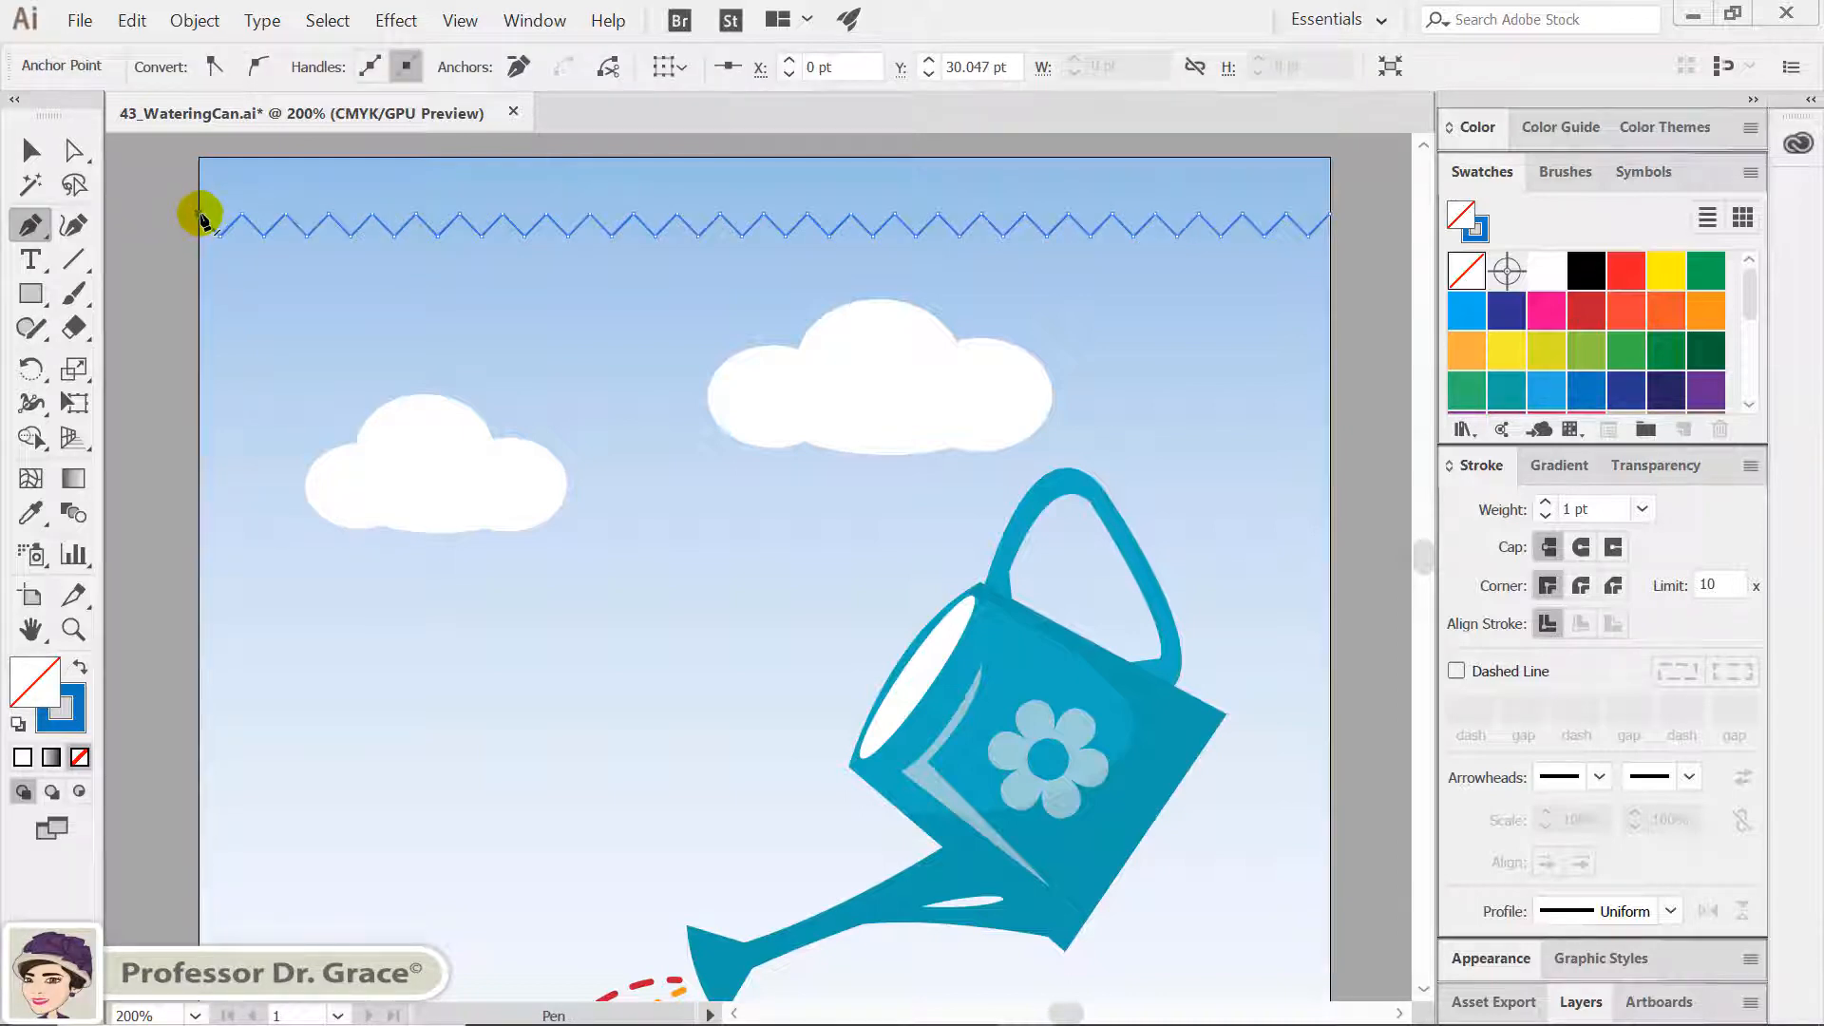
click(198, 160)
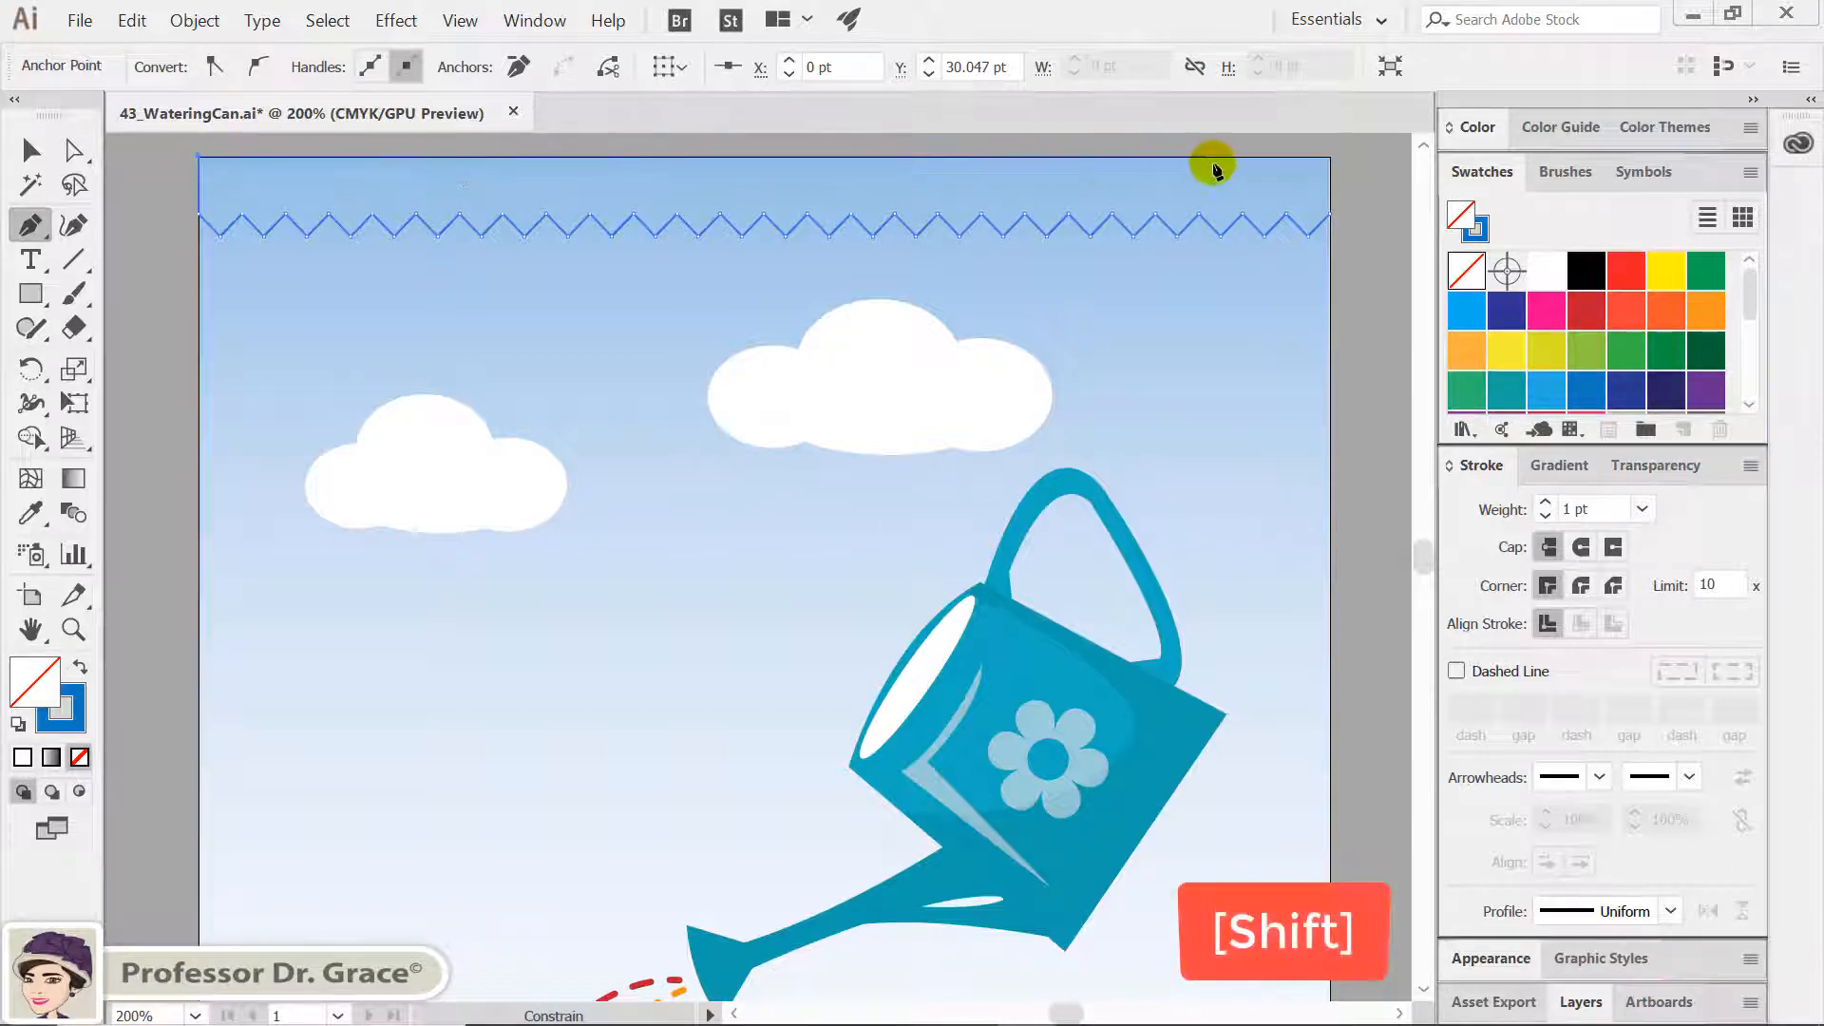
click(1330, 157)
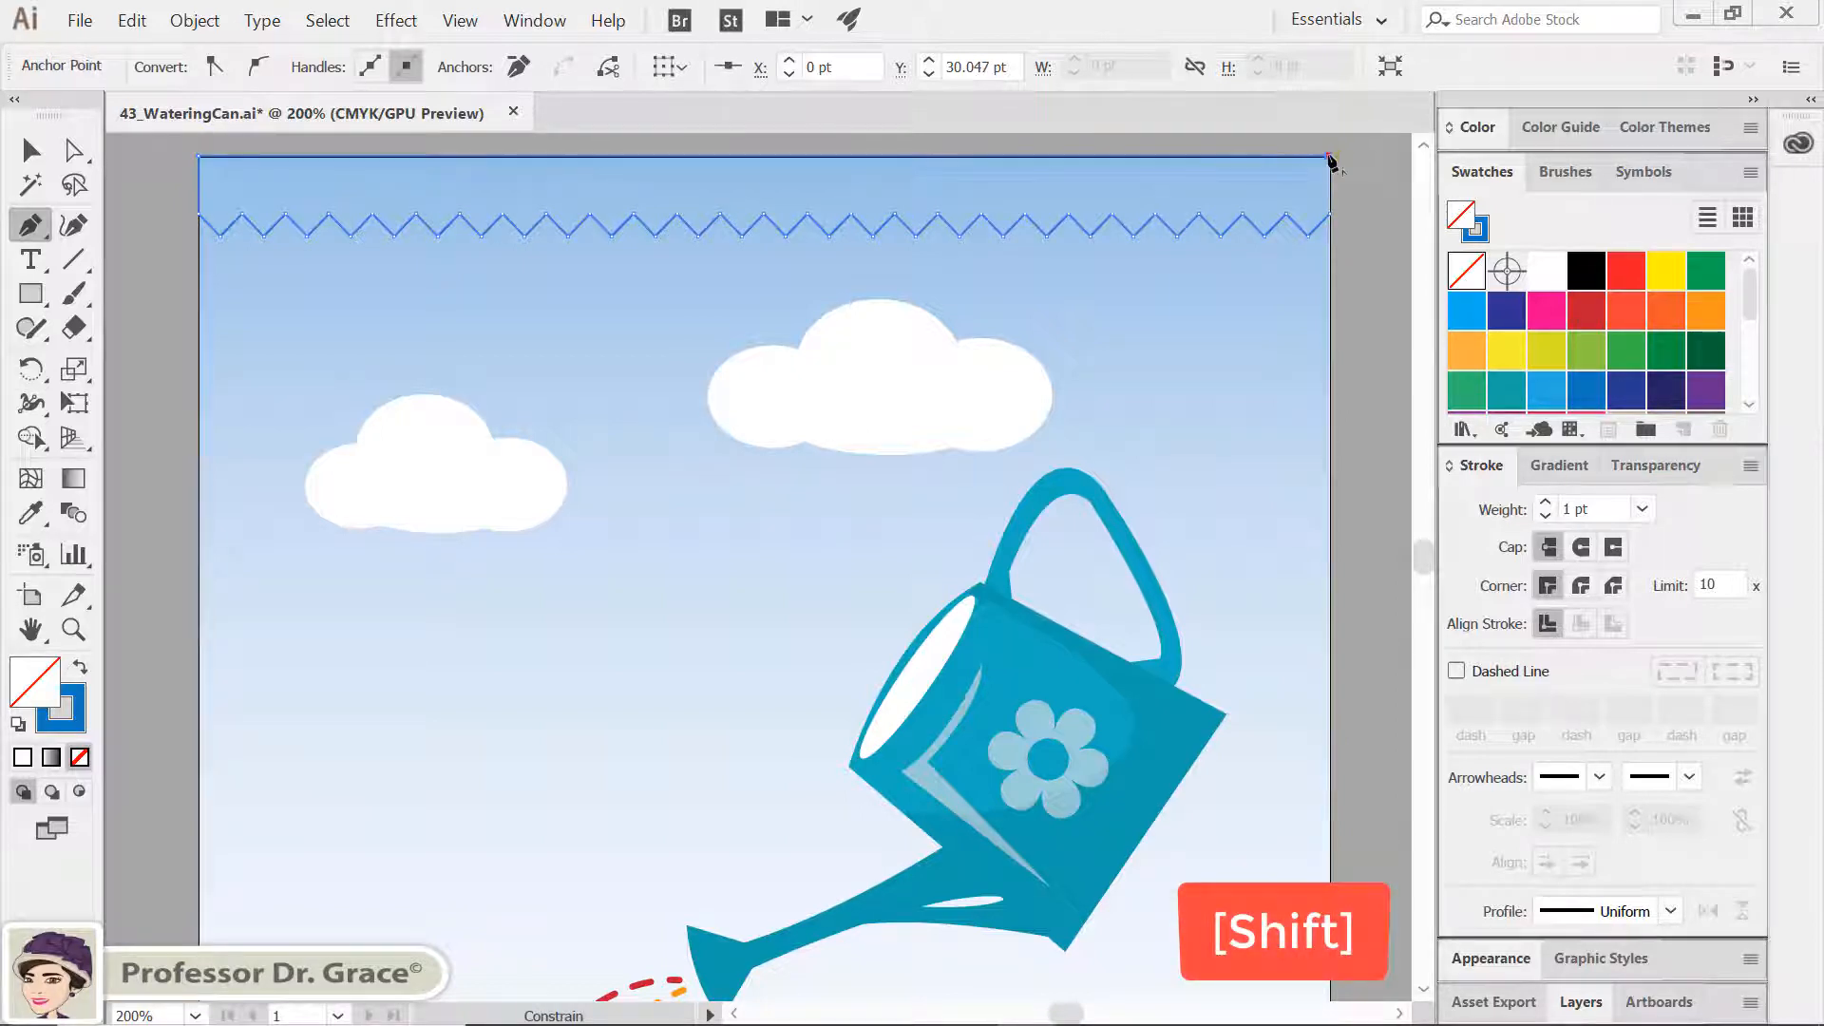
click(1330, 221)
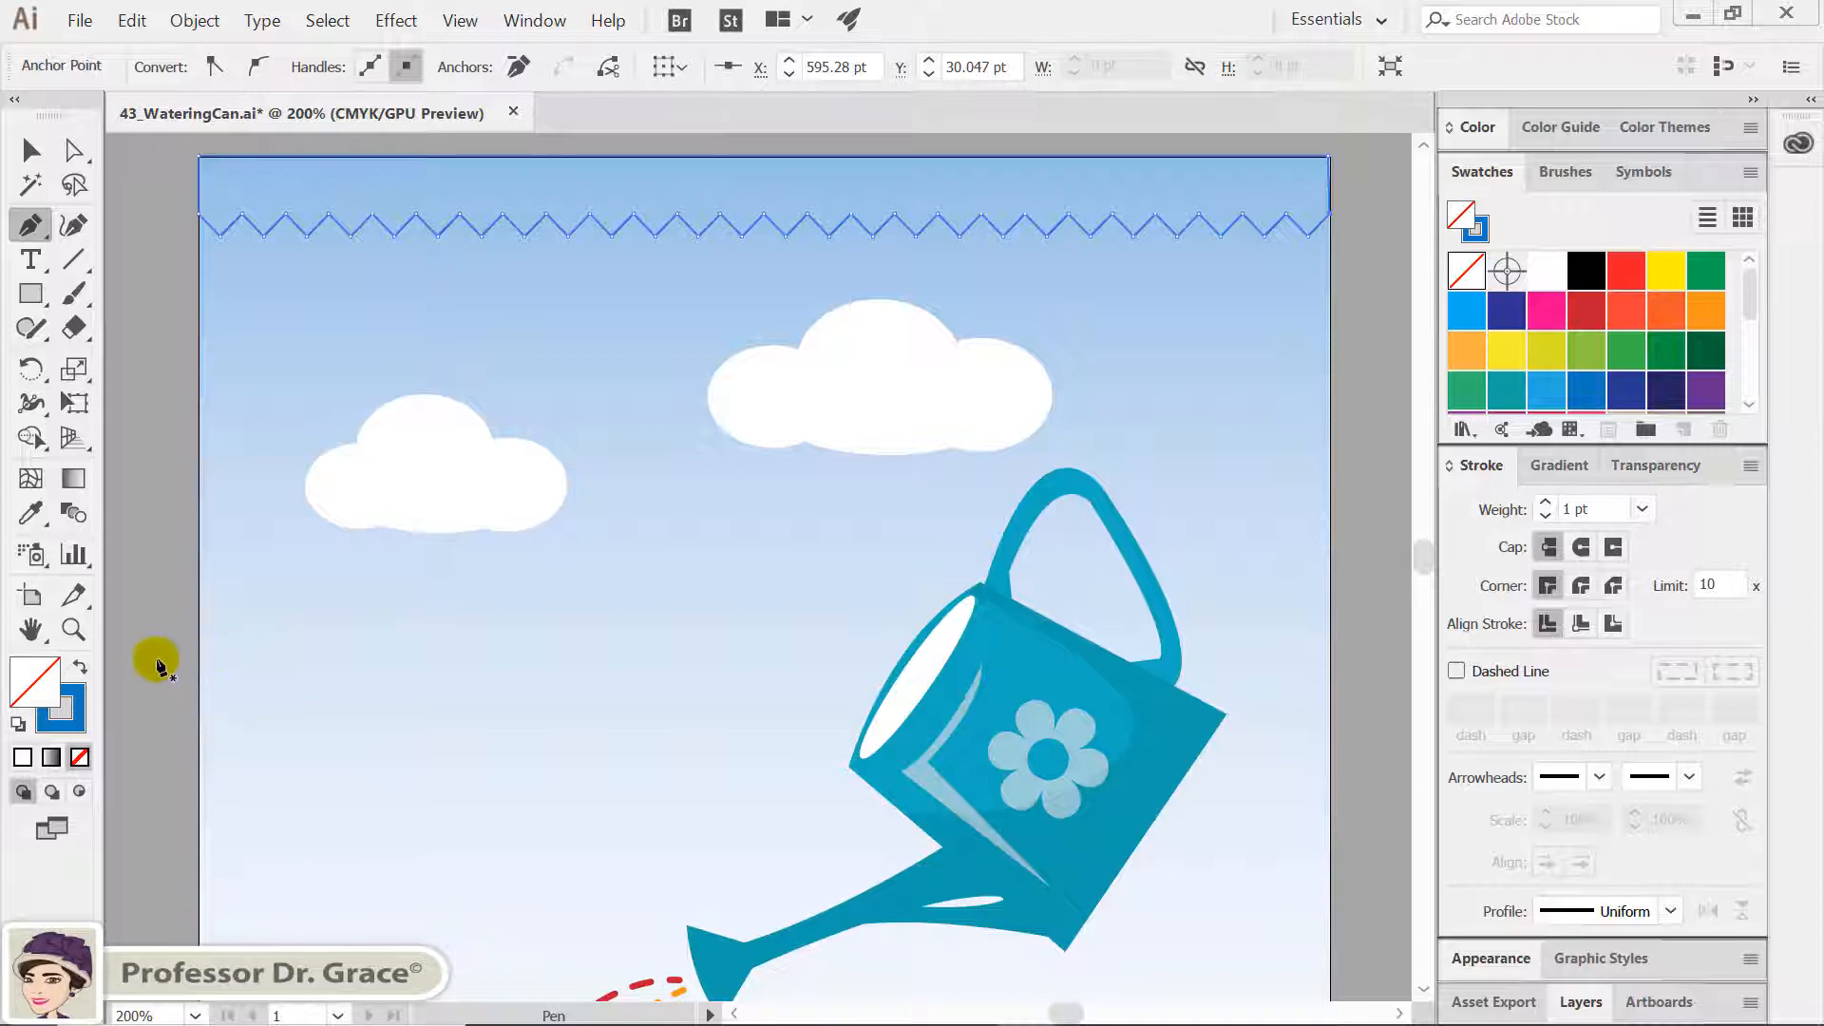
click(83, 670)
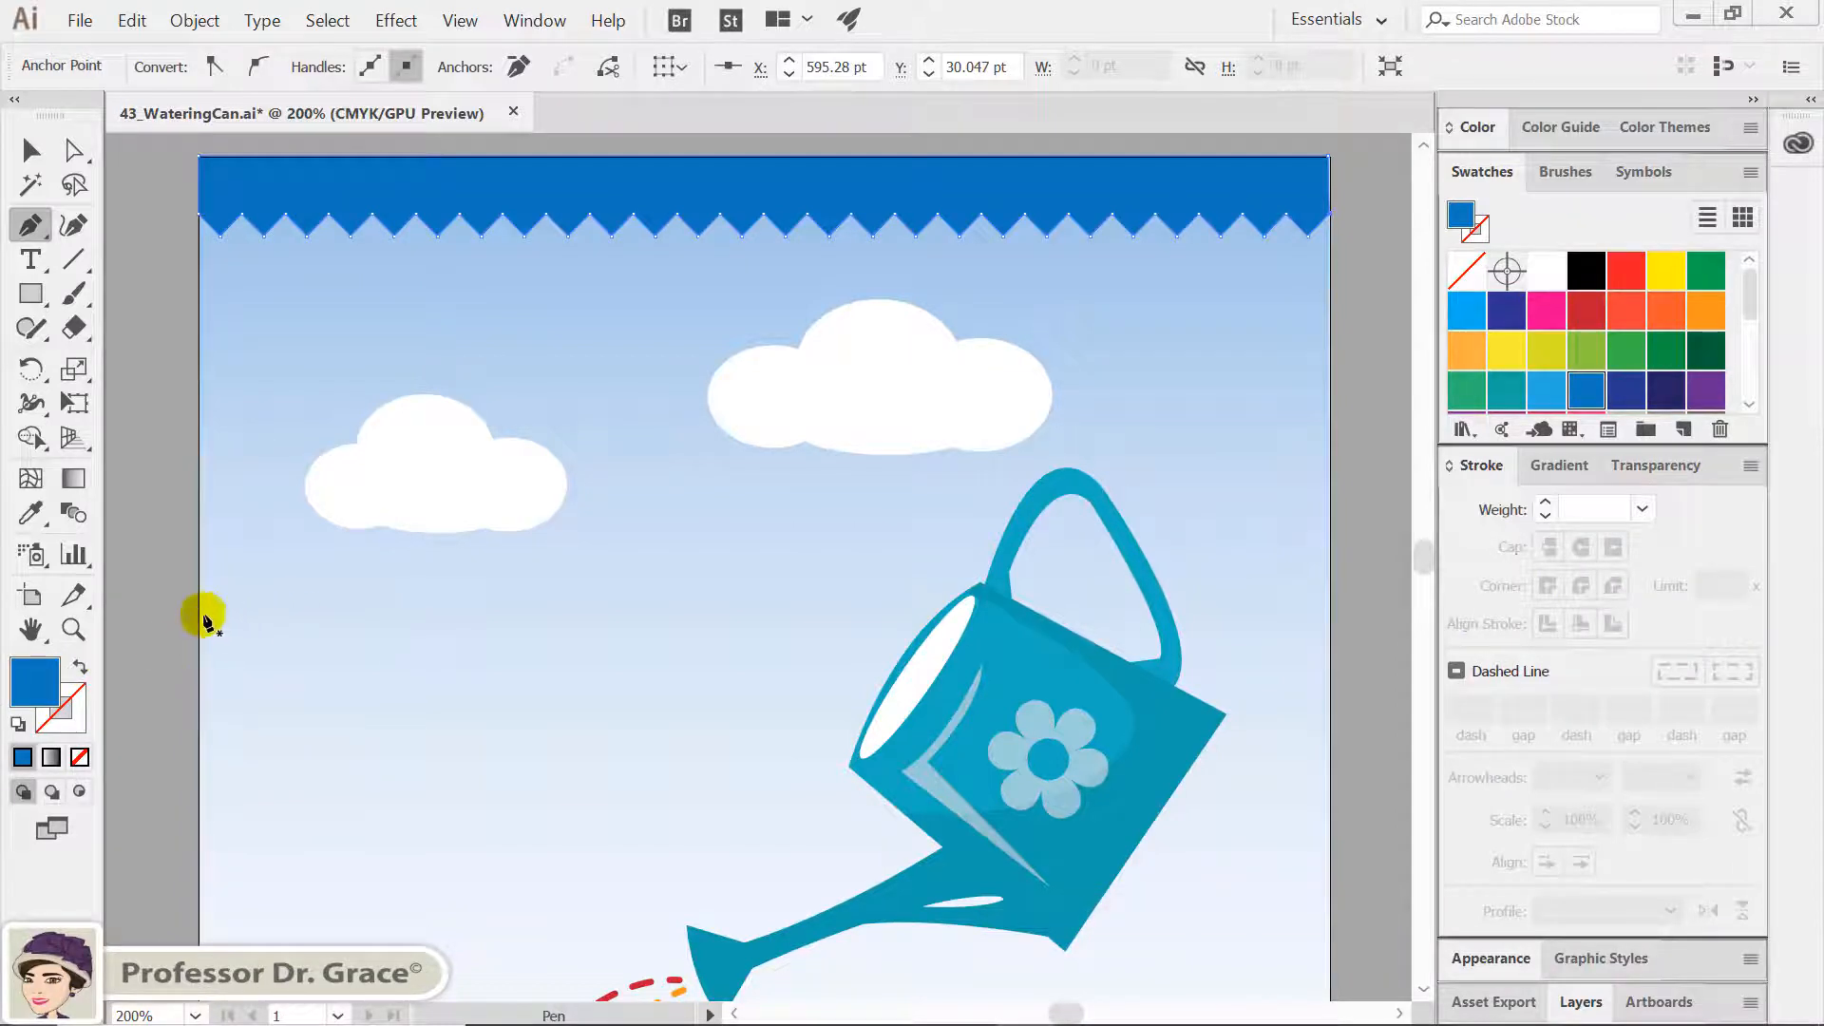
ctrl+click(167, 611)
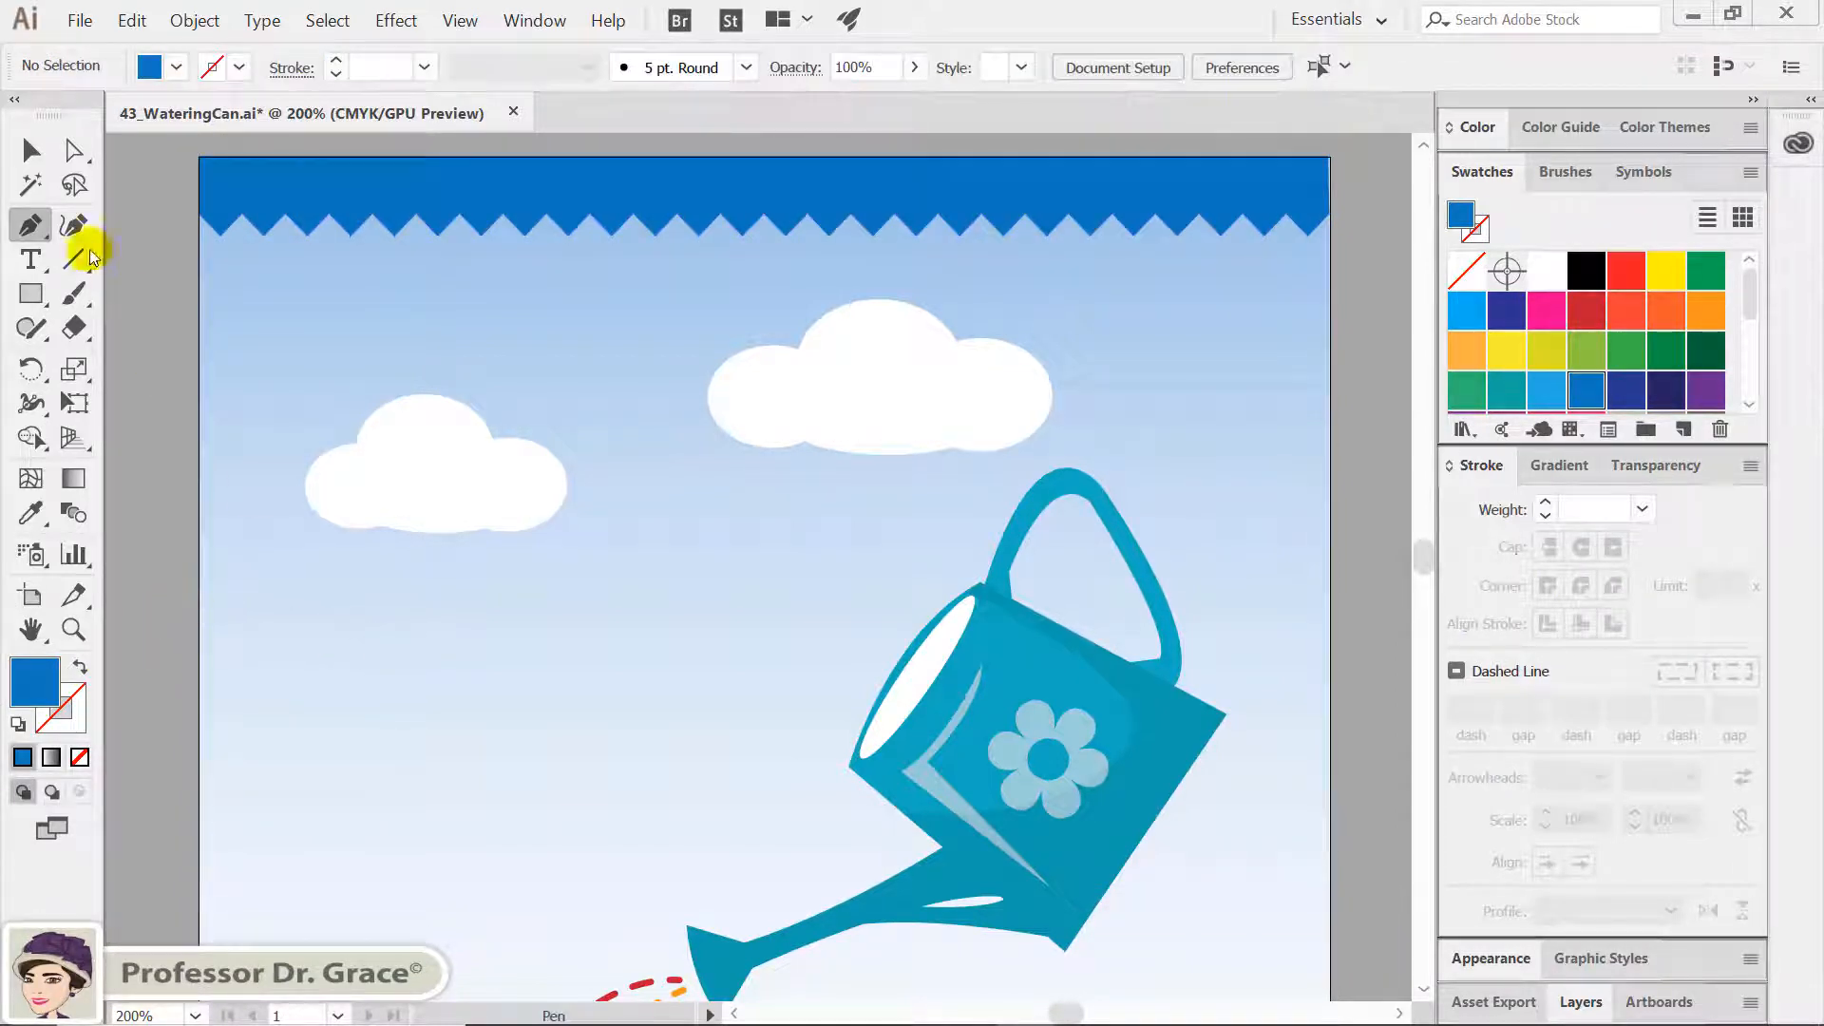
Start a Zig Zag effect with preview on the straight horizontal line crossing the grass at the bottom of the artboard
click(32, 152)
drag(733, 730, 742, 470)
drag(738, 928, 742, 397)
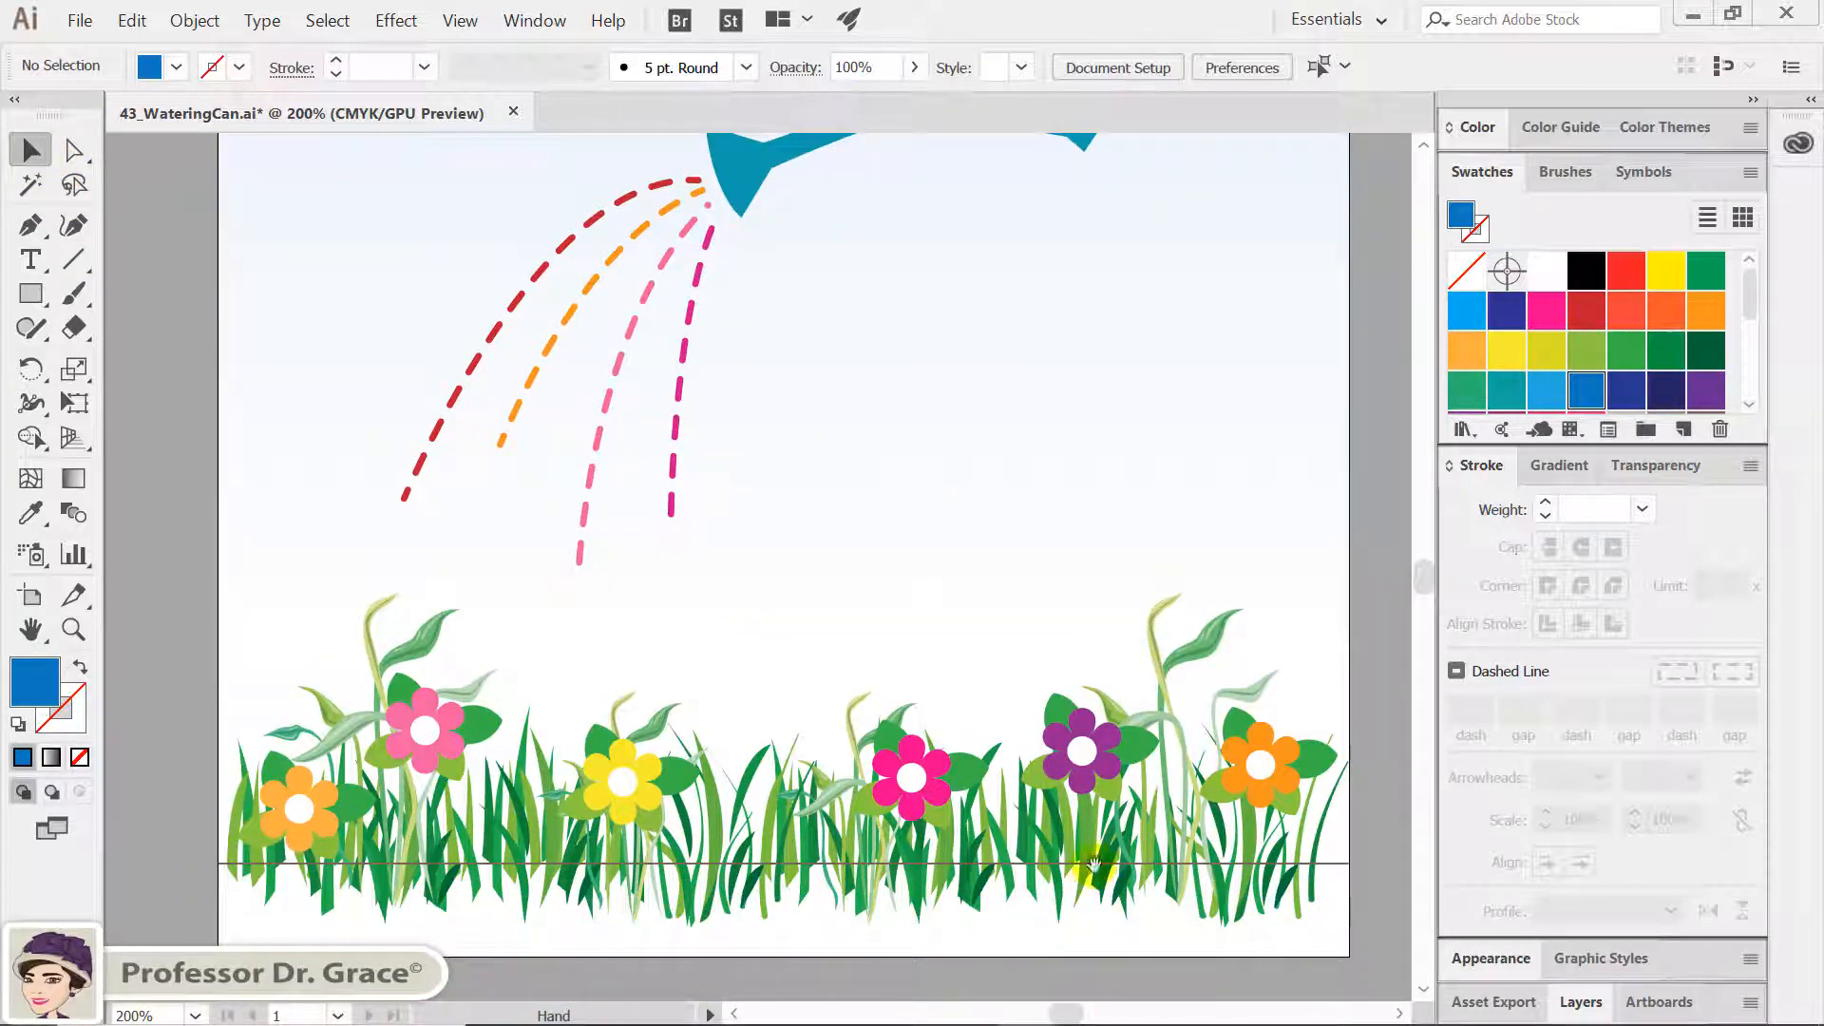
click(1333, 864)
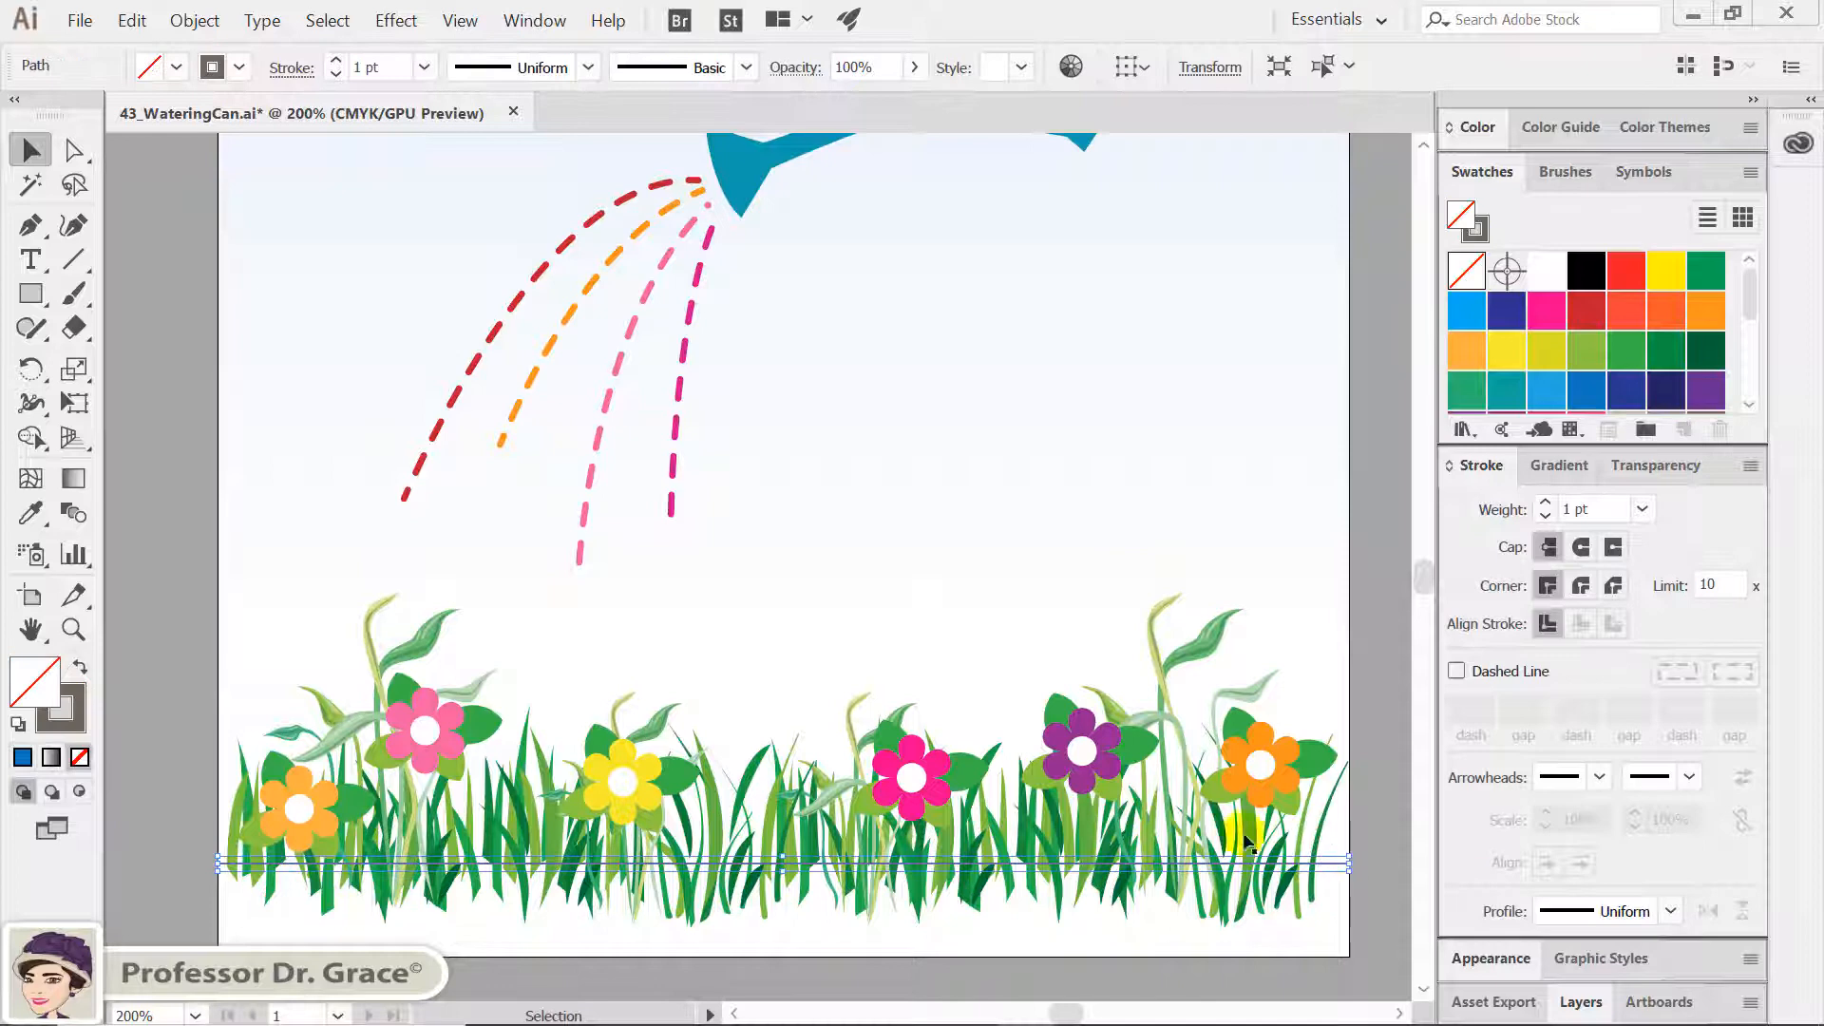
click(396, 20)
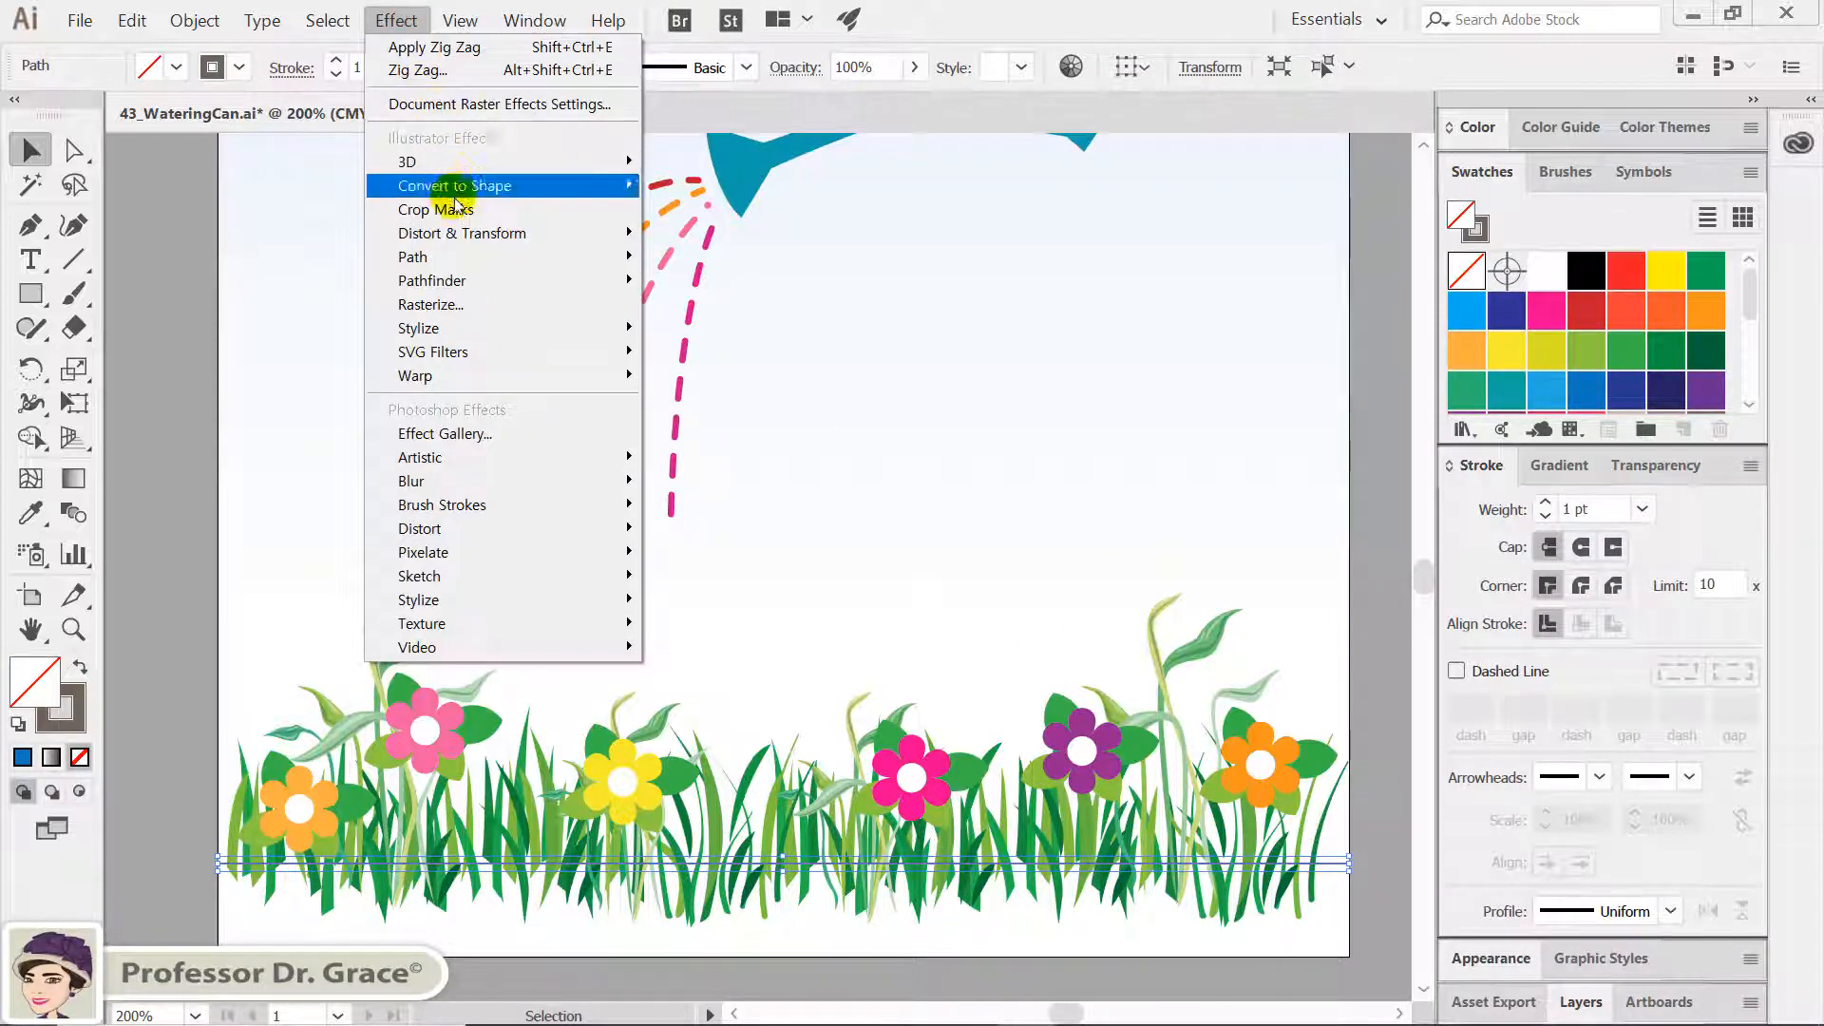
mouse_move(459, 235)
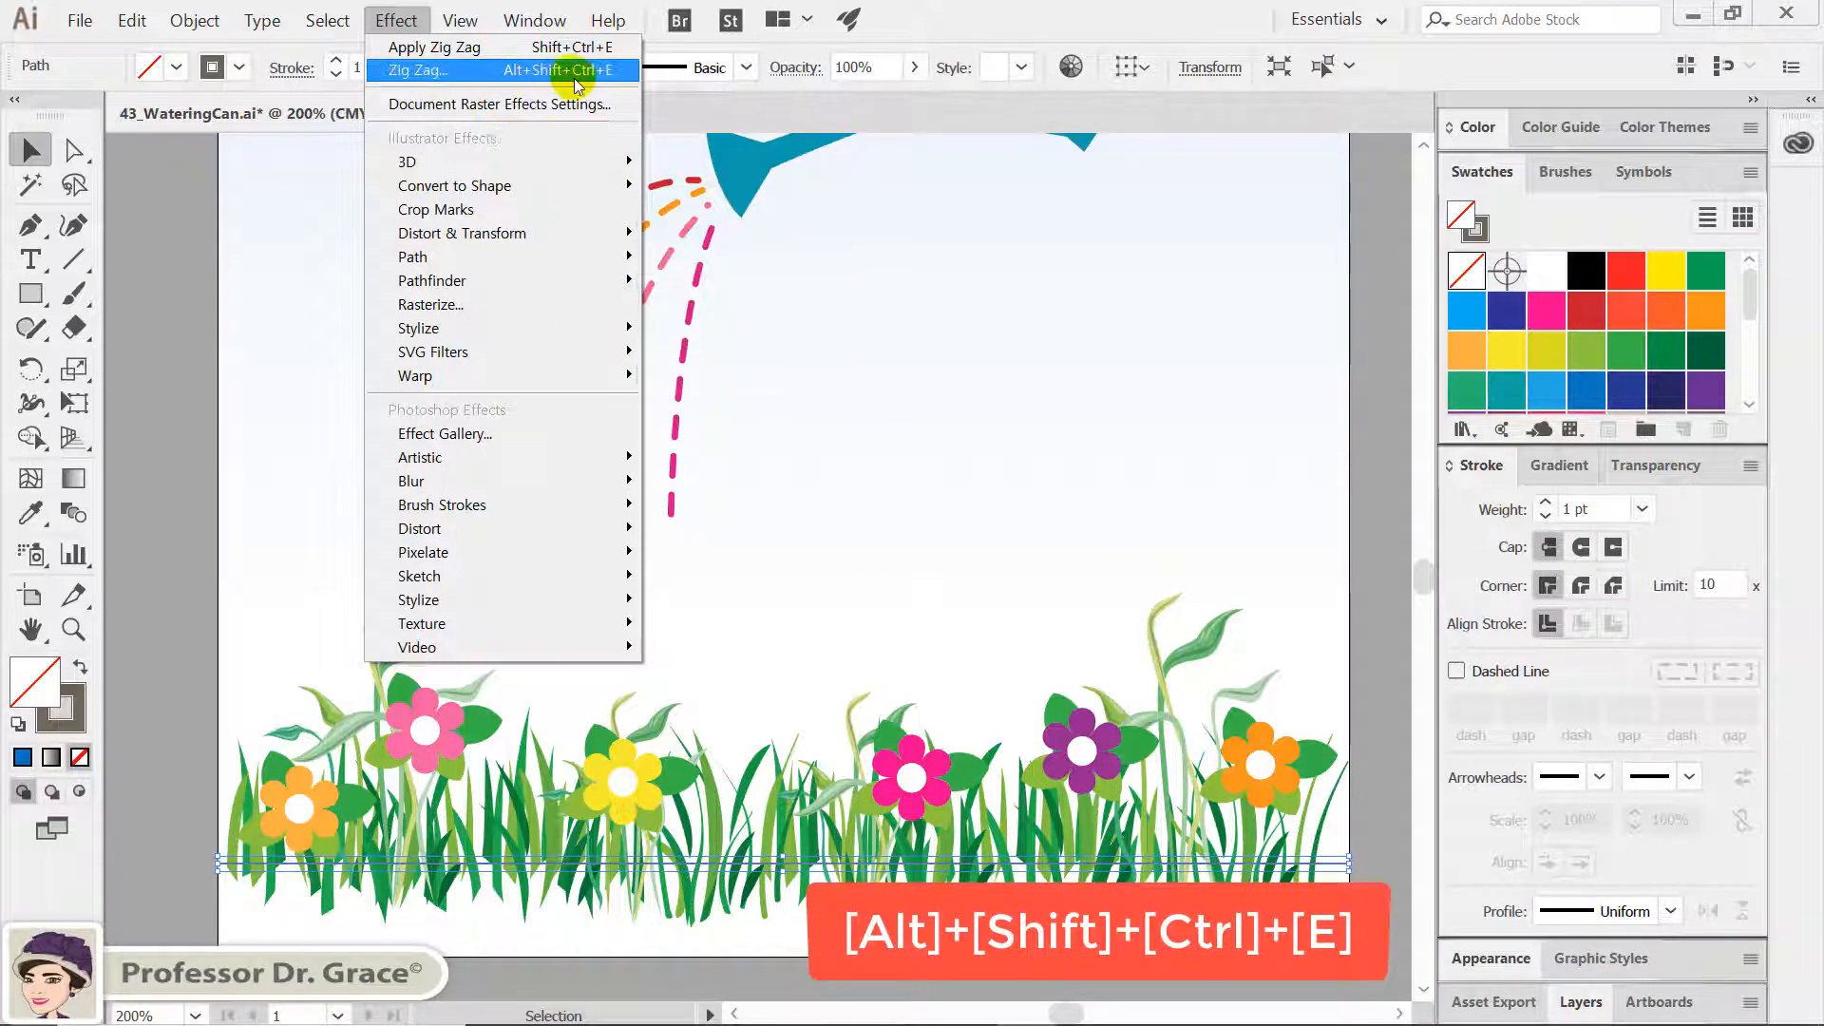
click(535, 72)
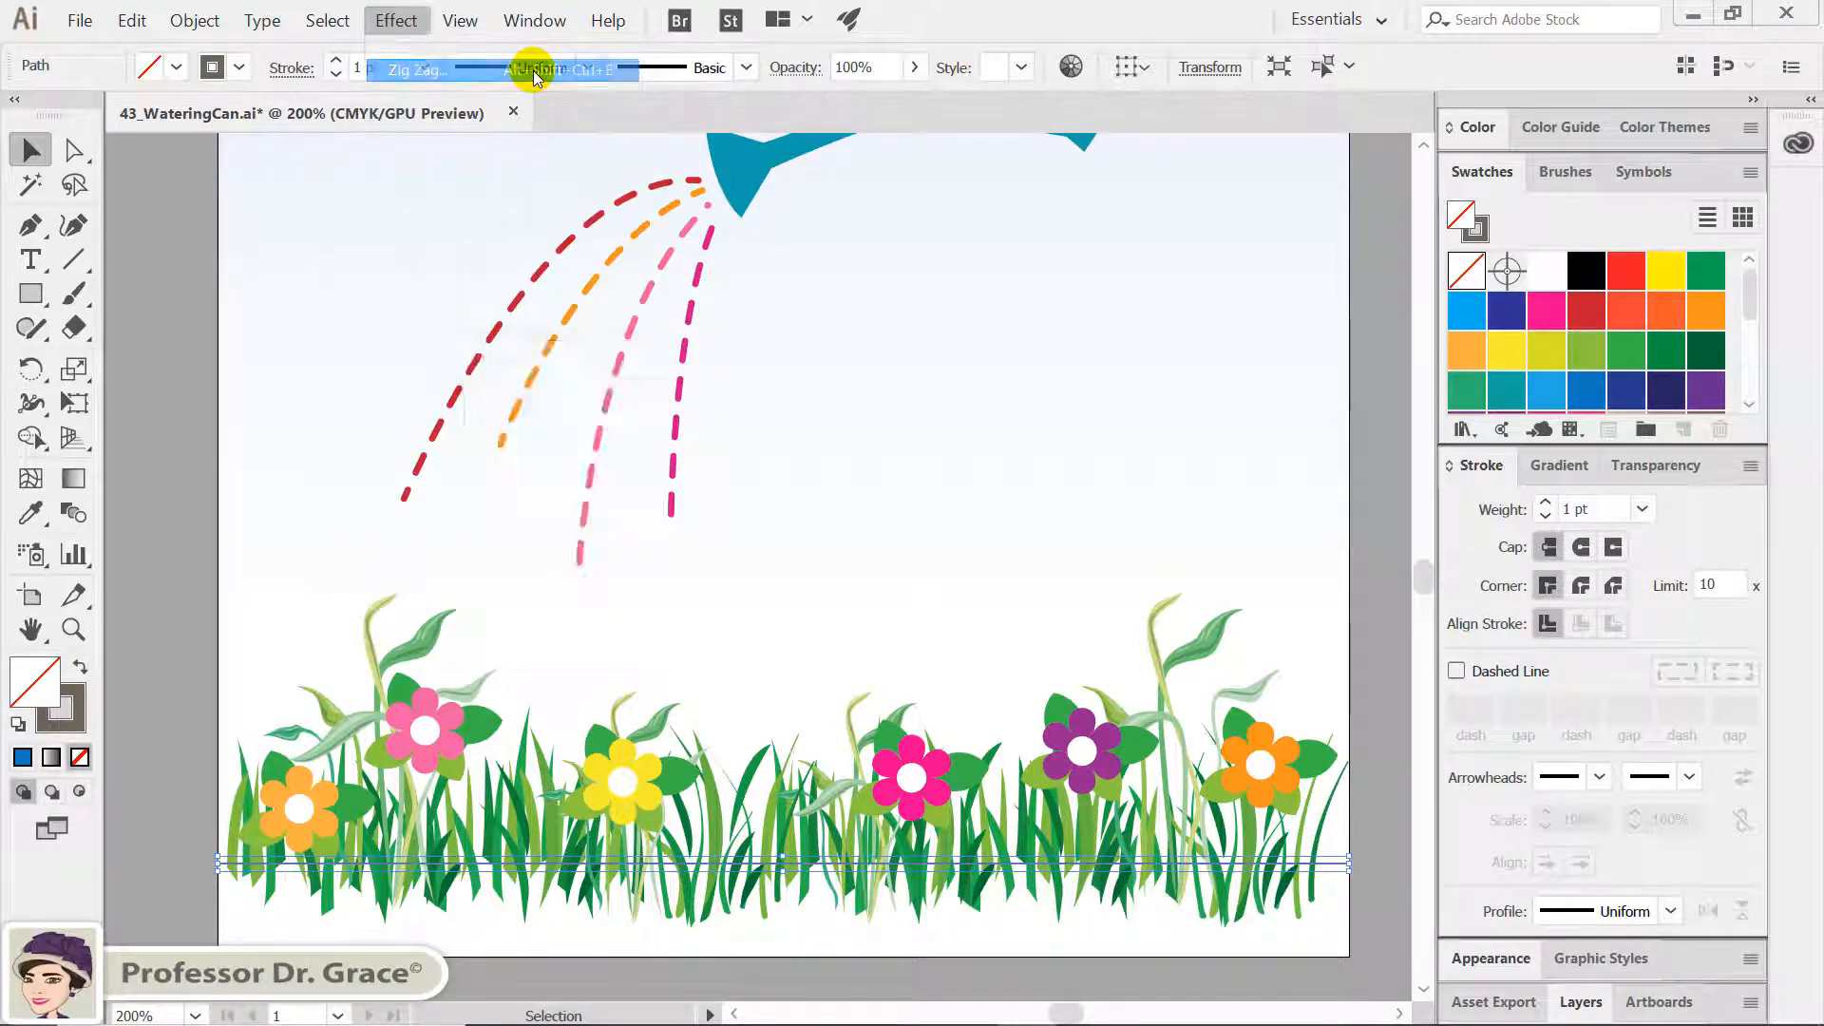
drag(712, 370, 760, 255)
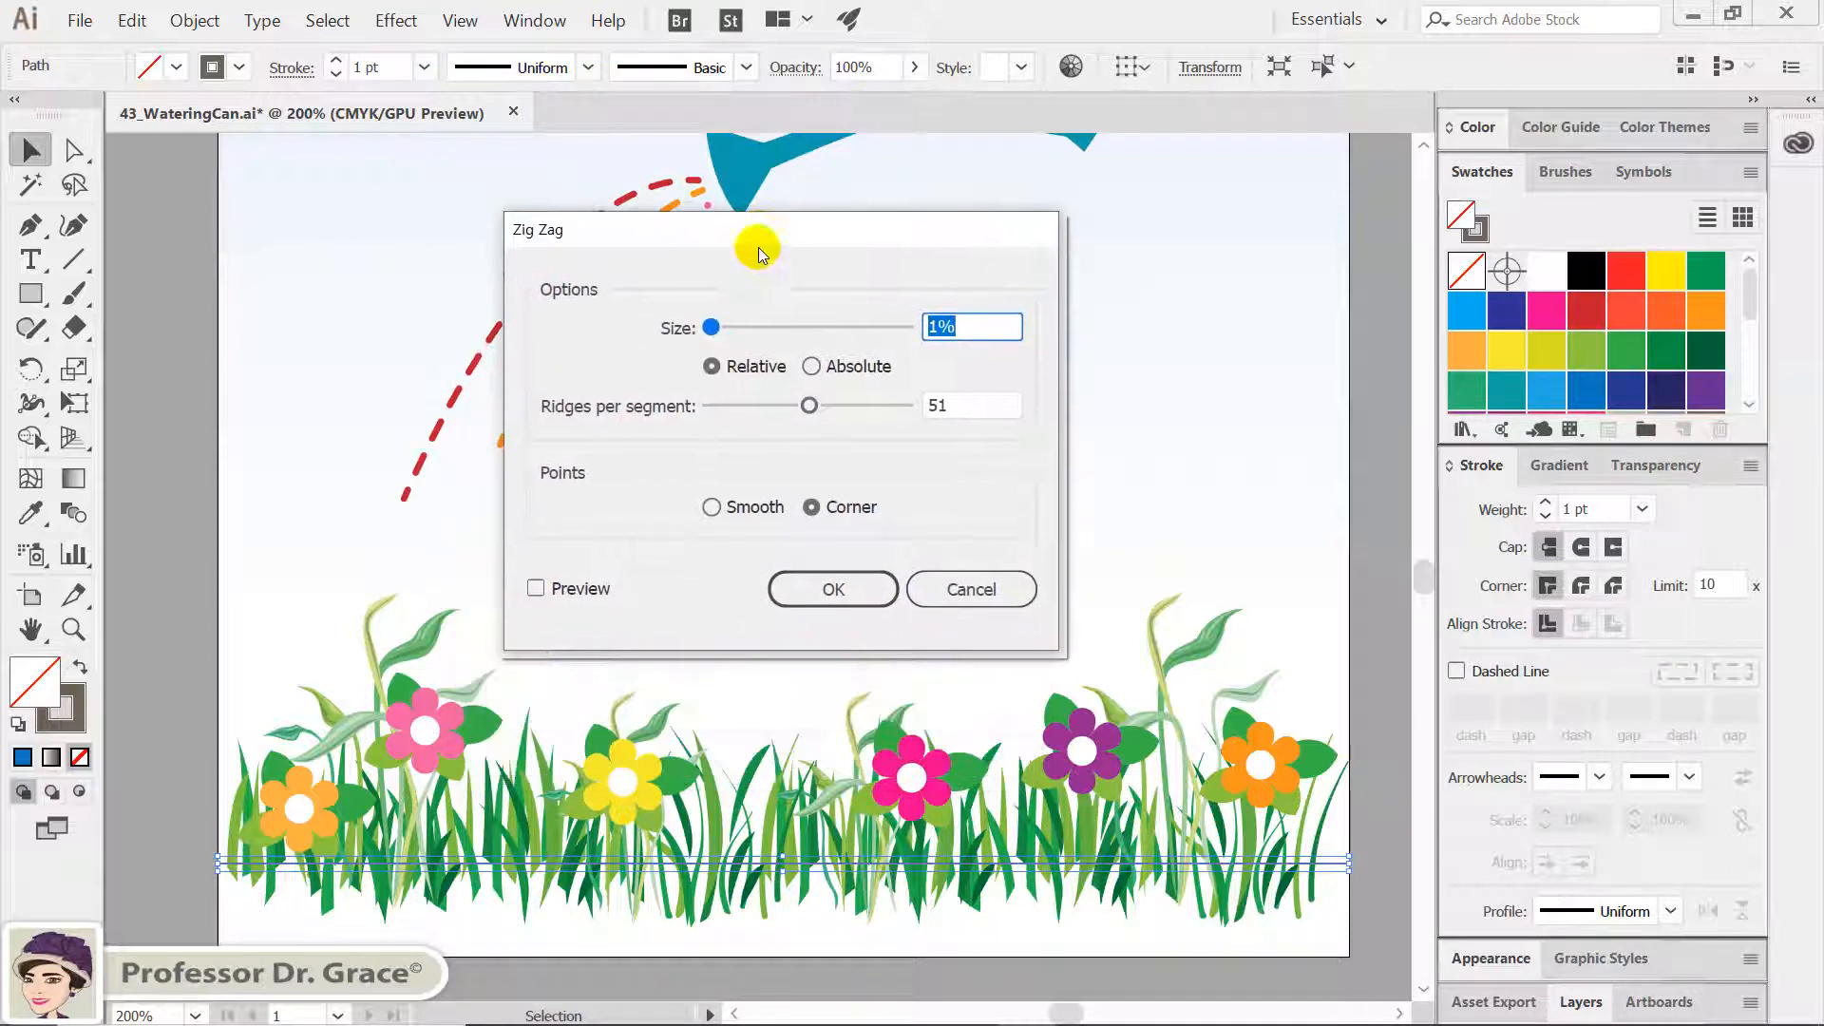
click(582, 590)
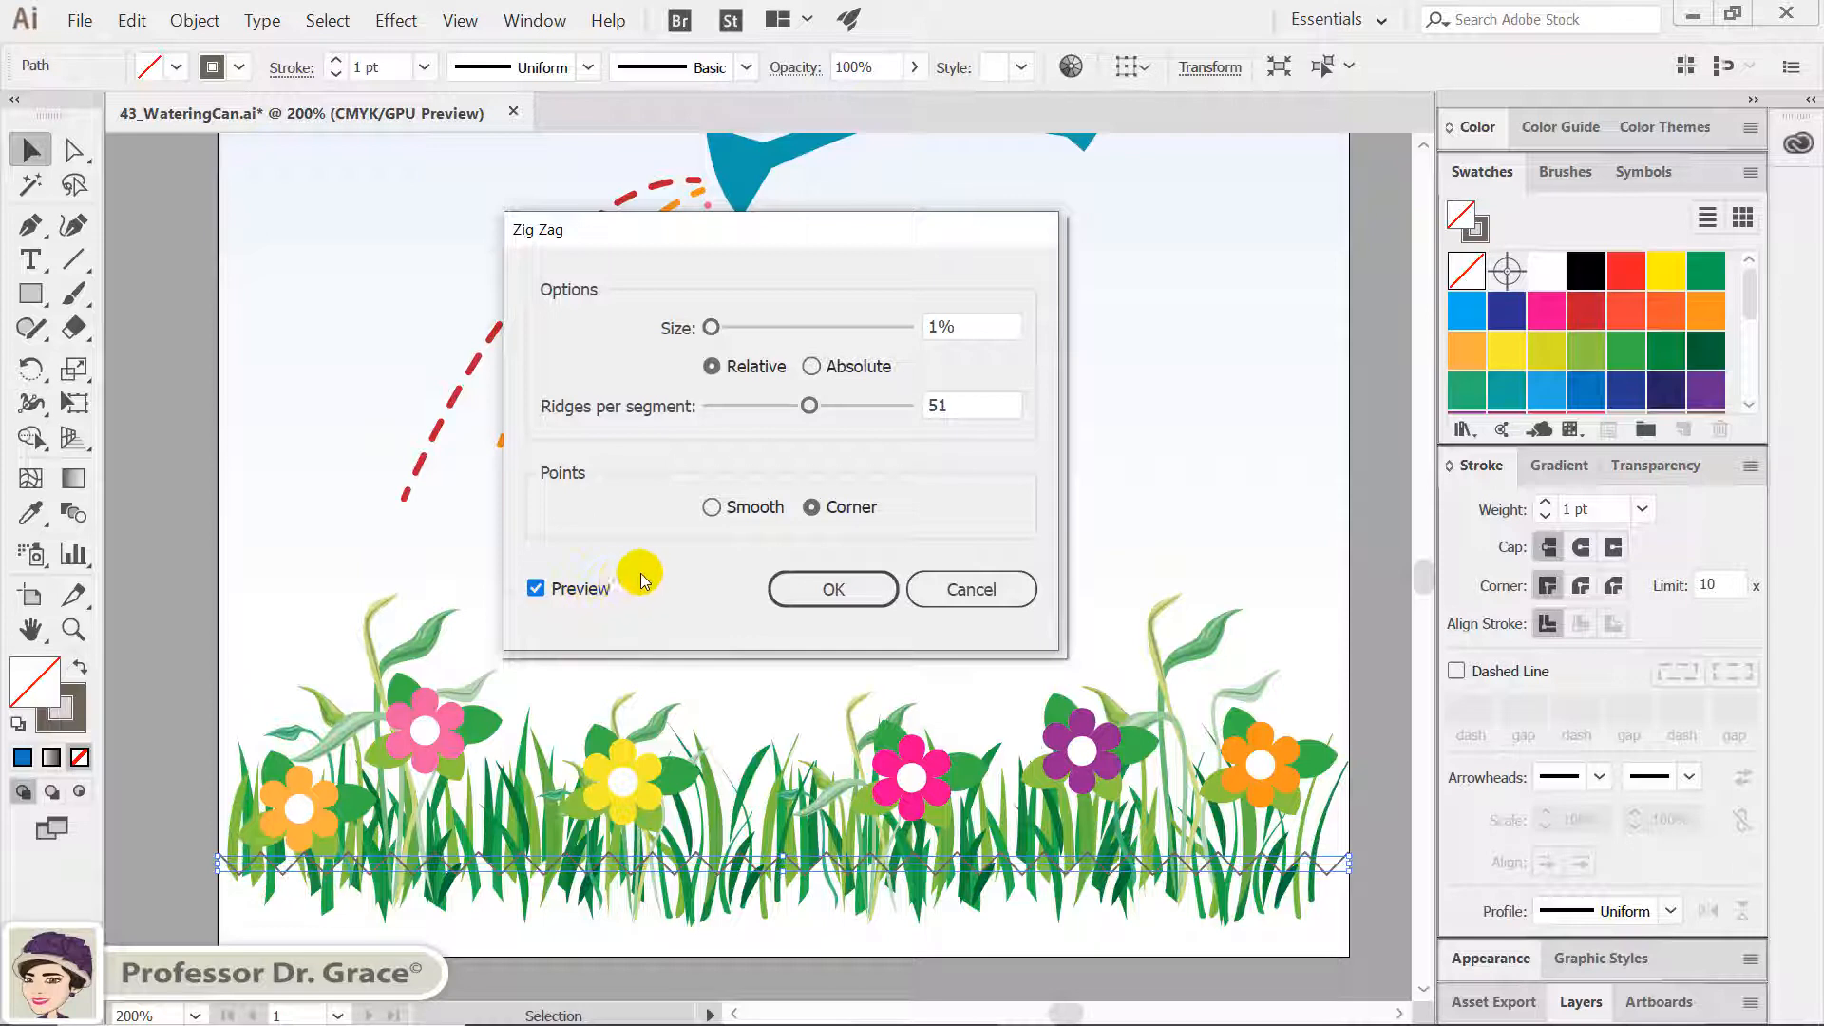
Apply the effect to the grass line with smooth points and 7 ridges per segment
click(711, 508)
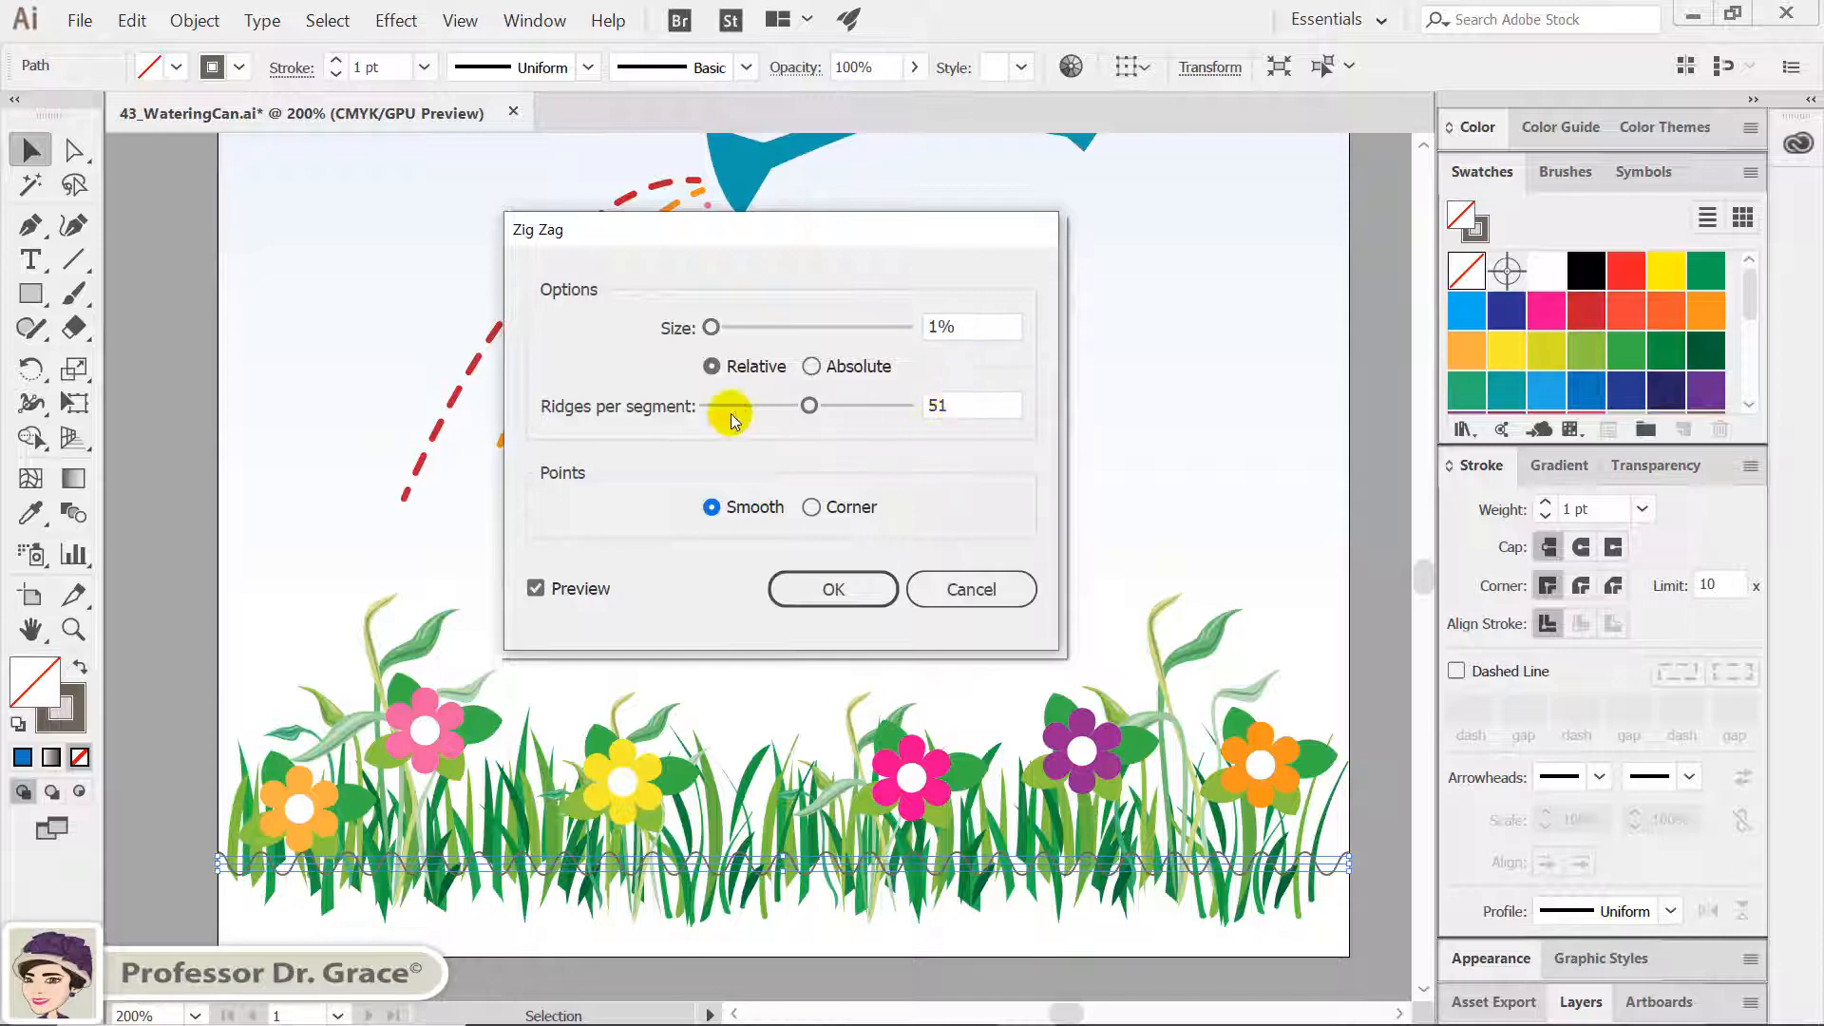
click(958, 407)
text(7)
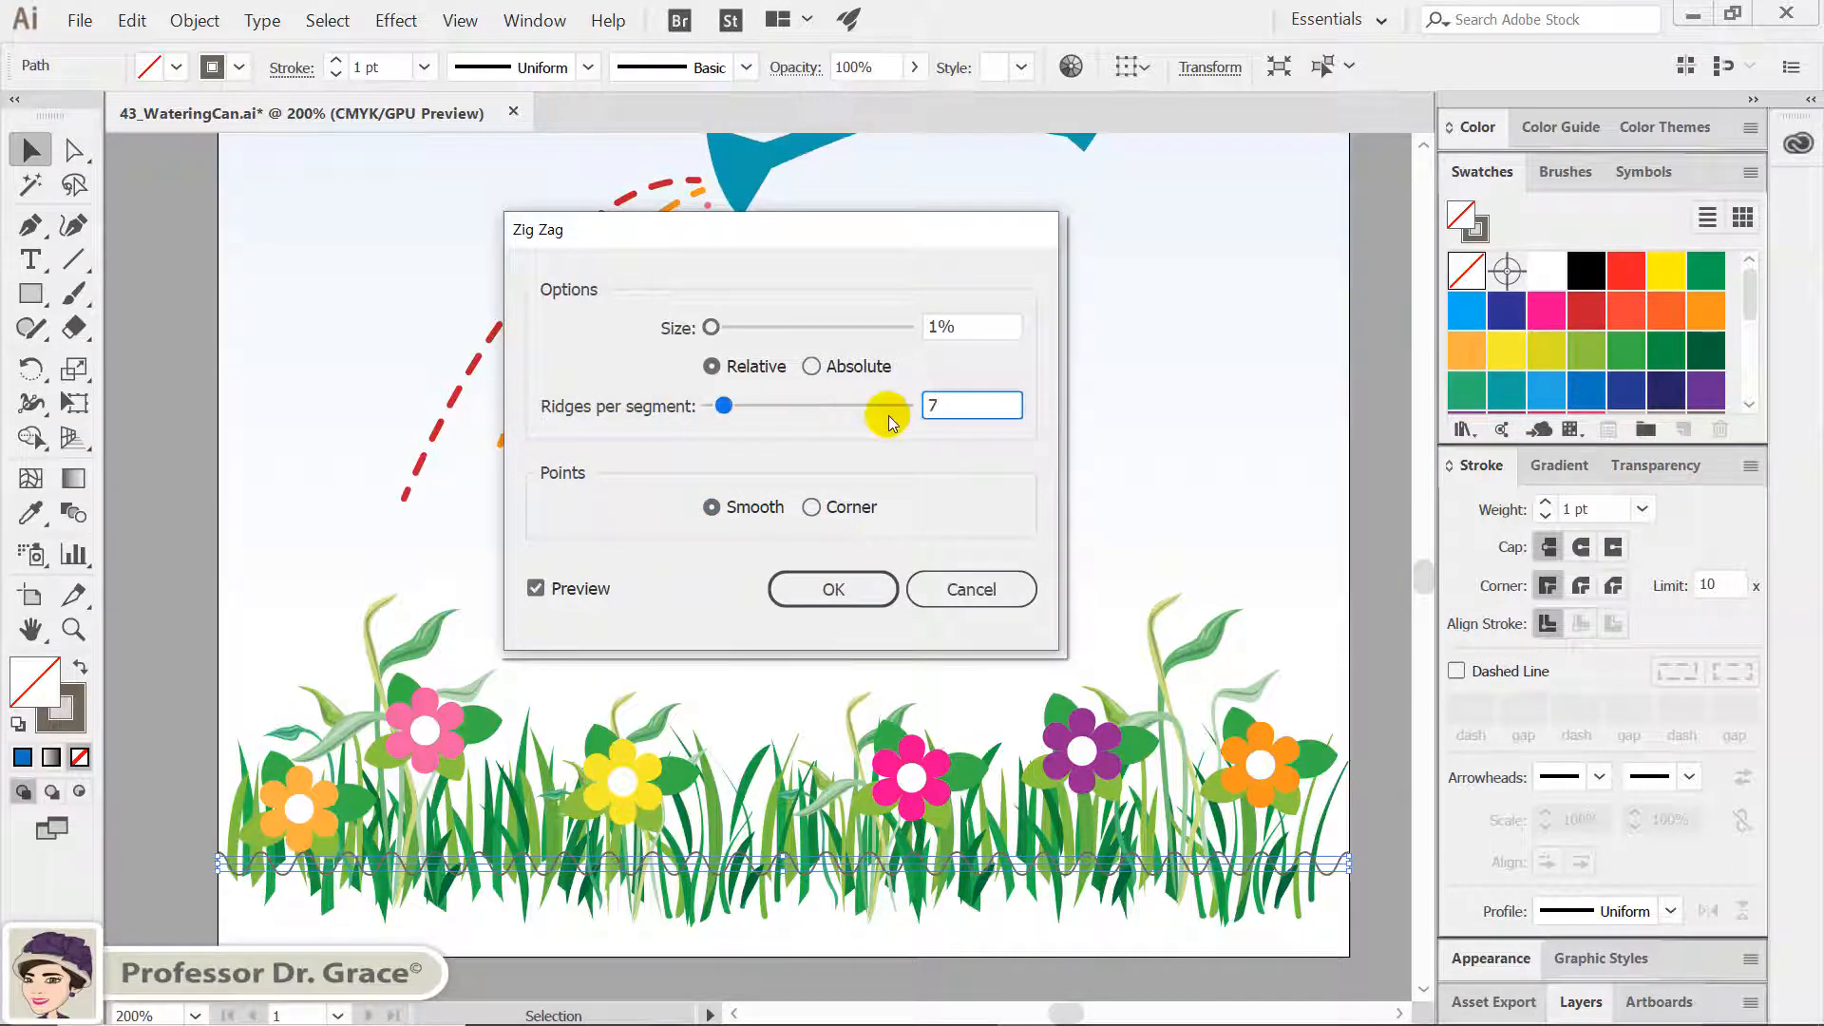
click(840, 589)
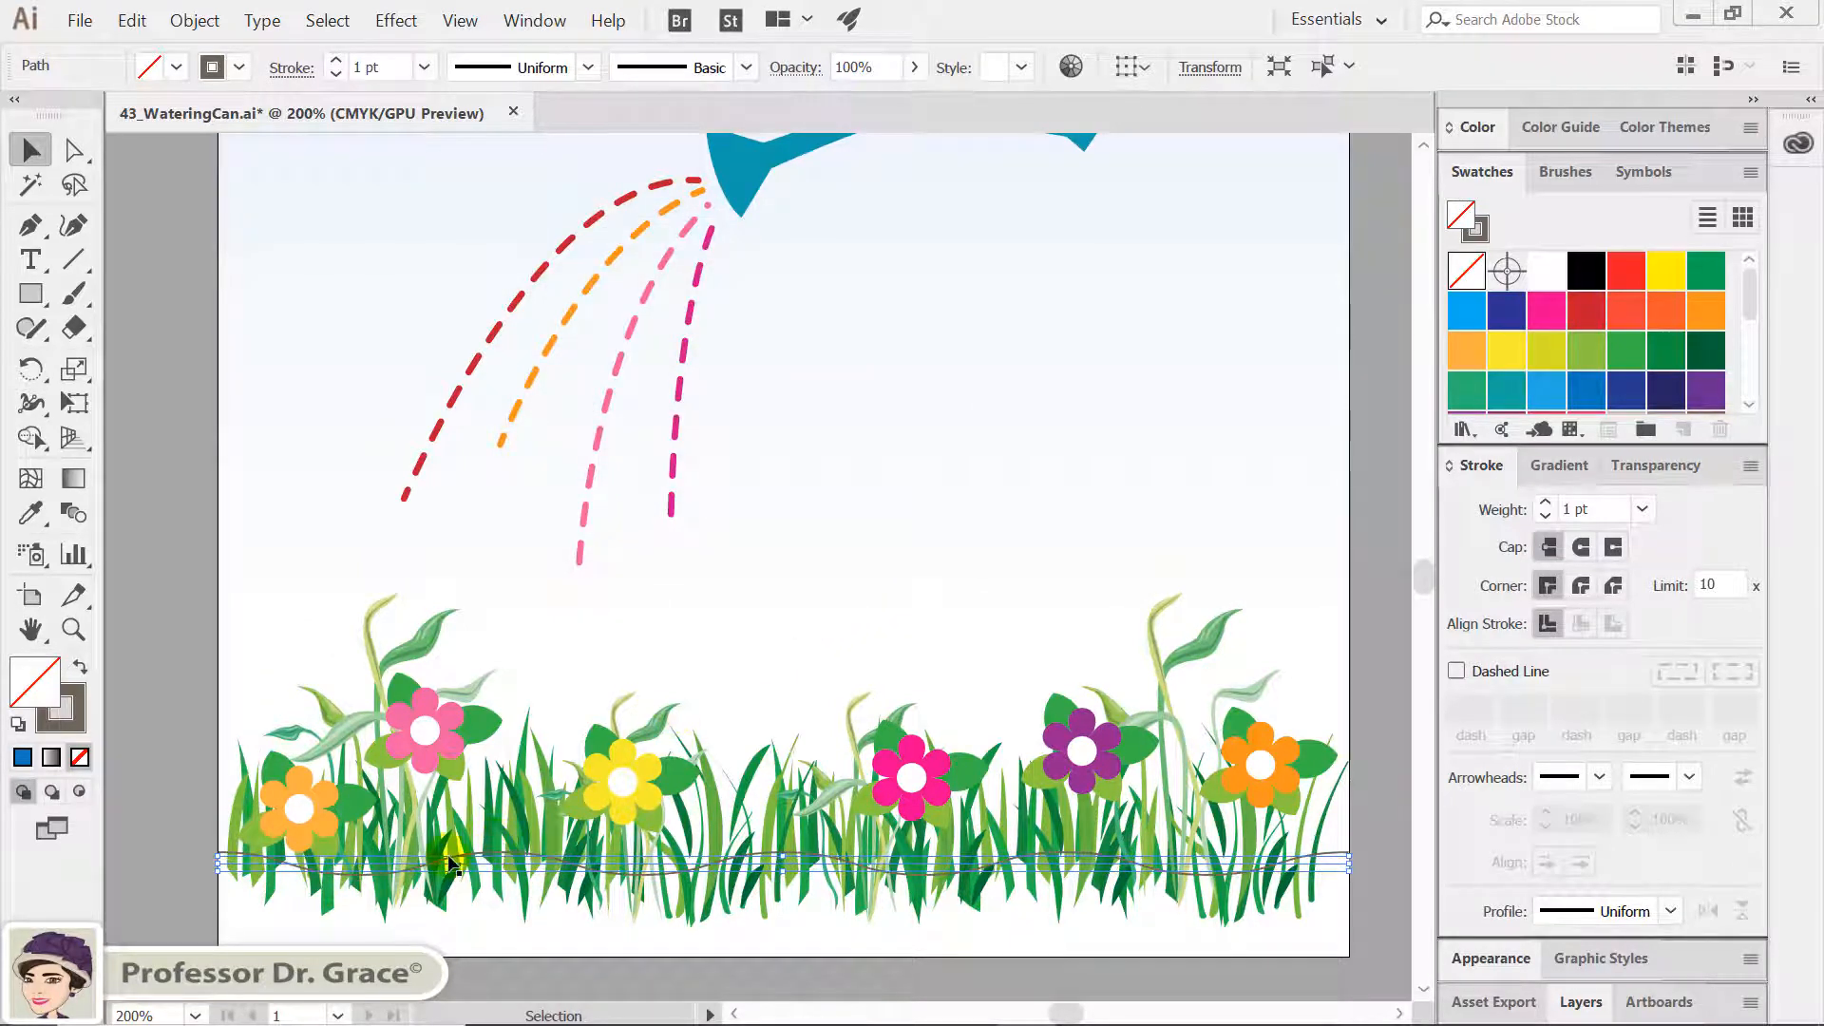
Expand the wavy line's appearance and close the path with the Pen tool through the artboard's two bottom corners
click(211, 23)
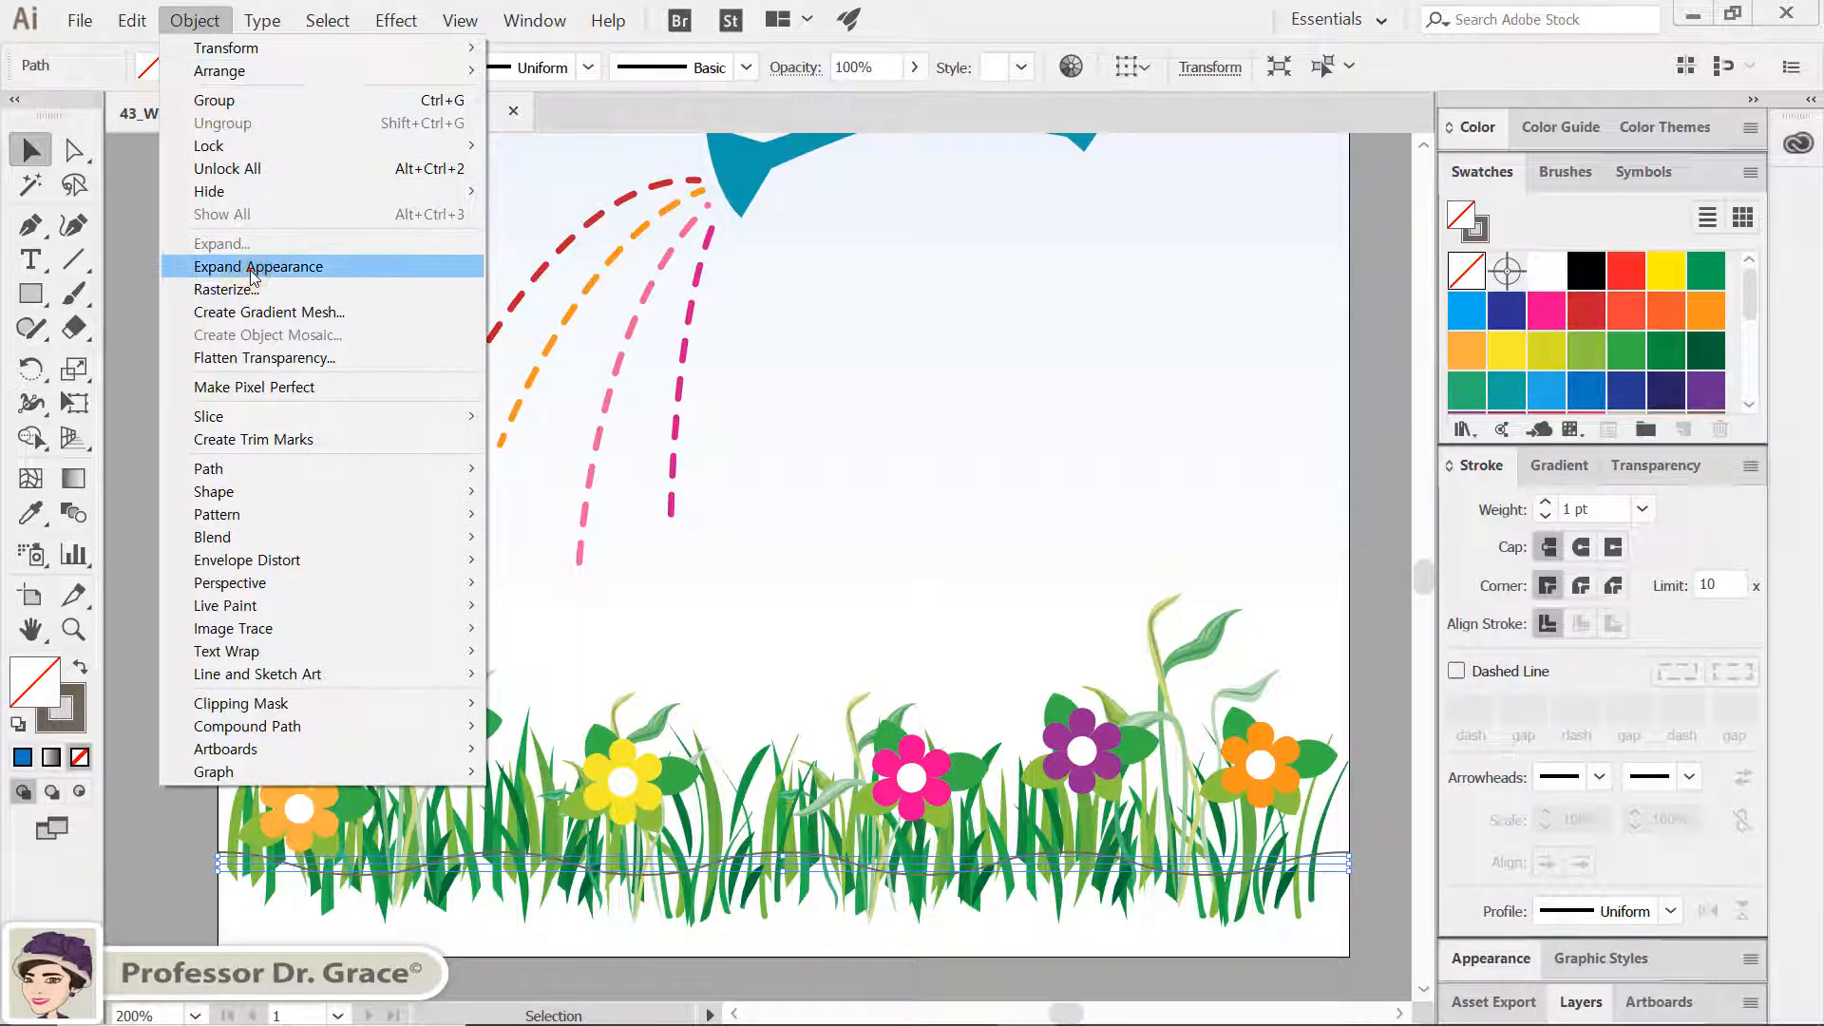
click(312, 269)
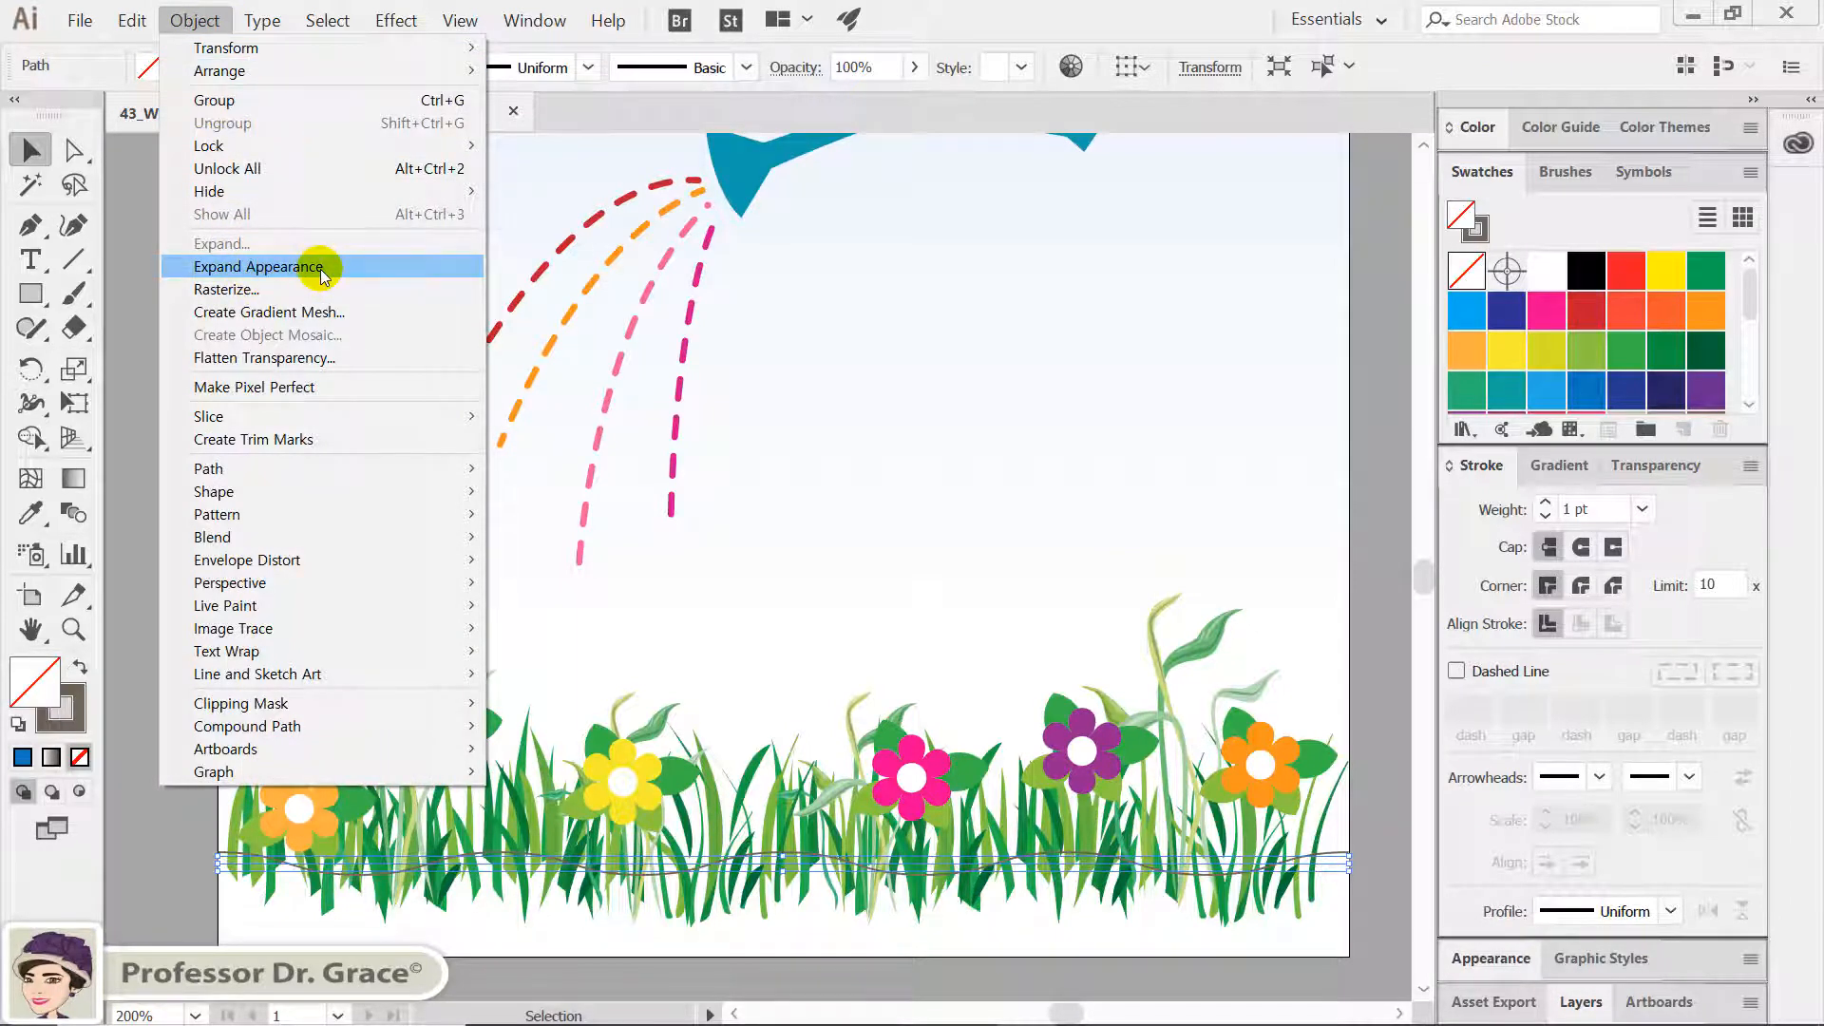
click(31, 228)
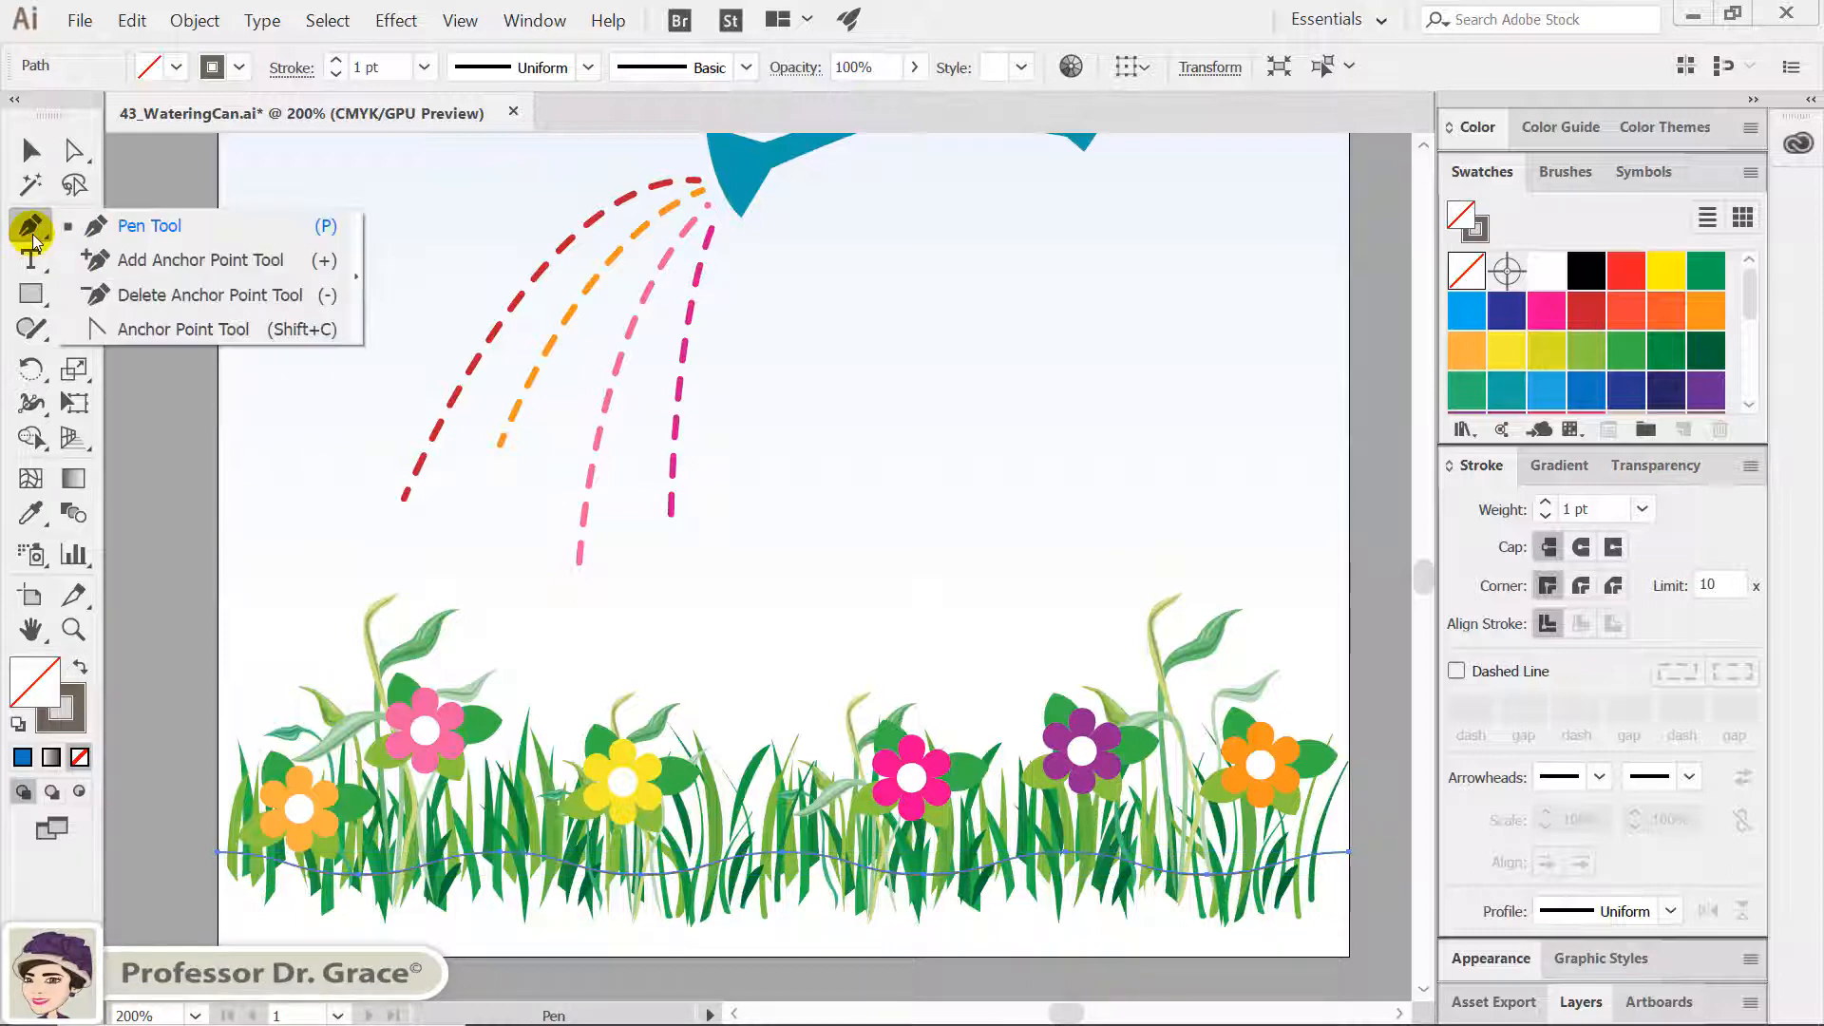
click(220, 854)
click(219, 945)
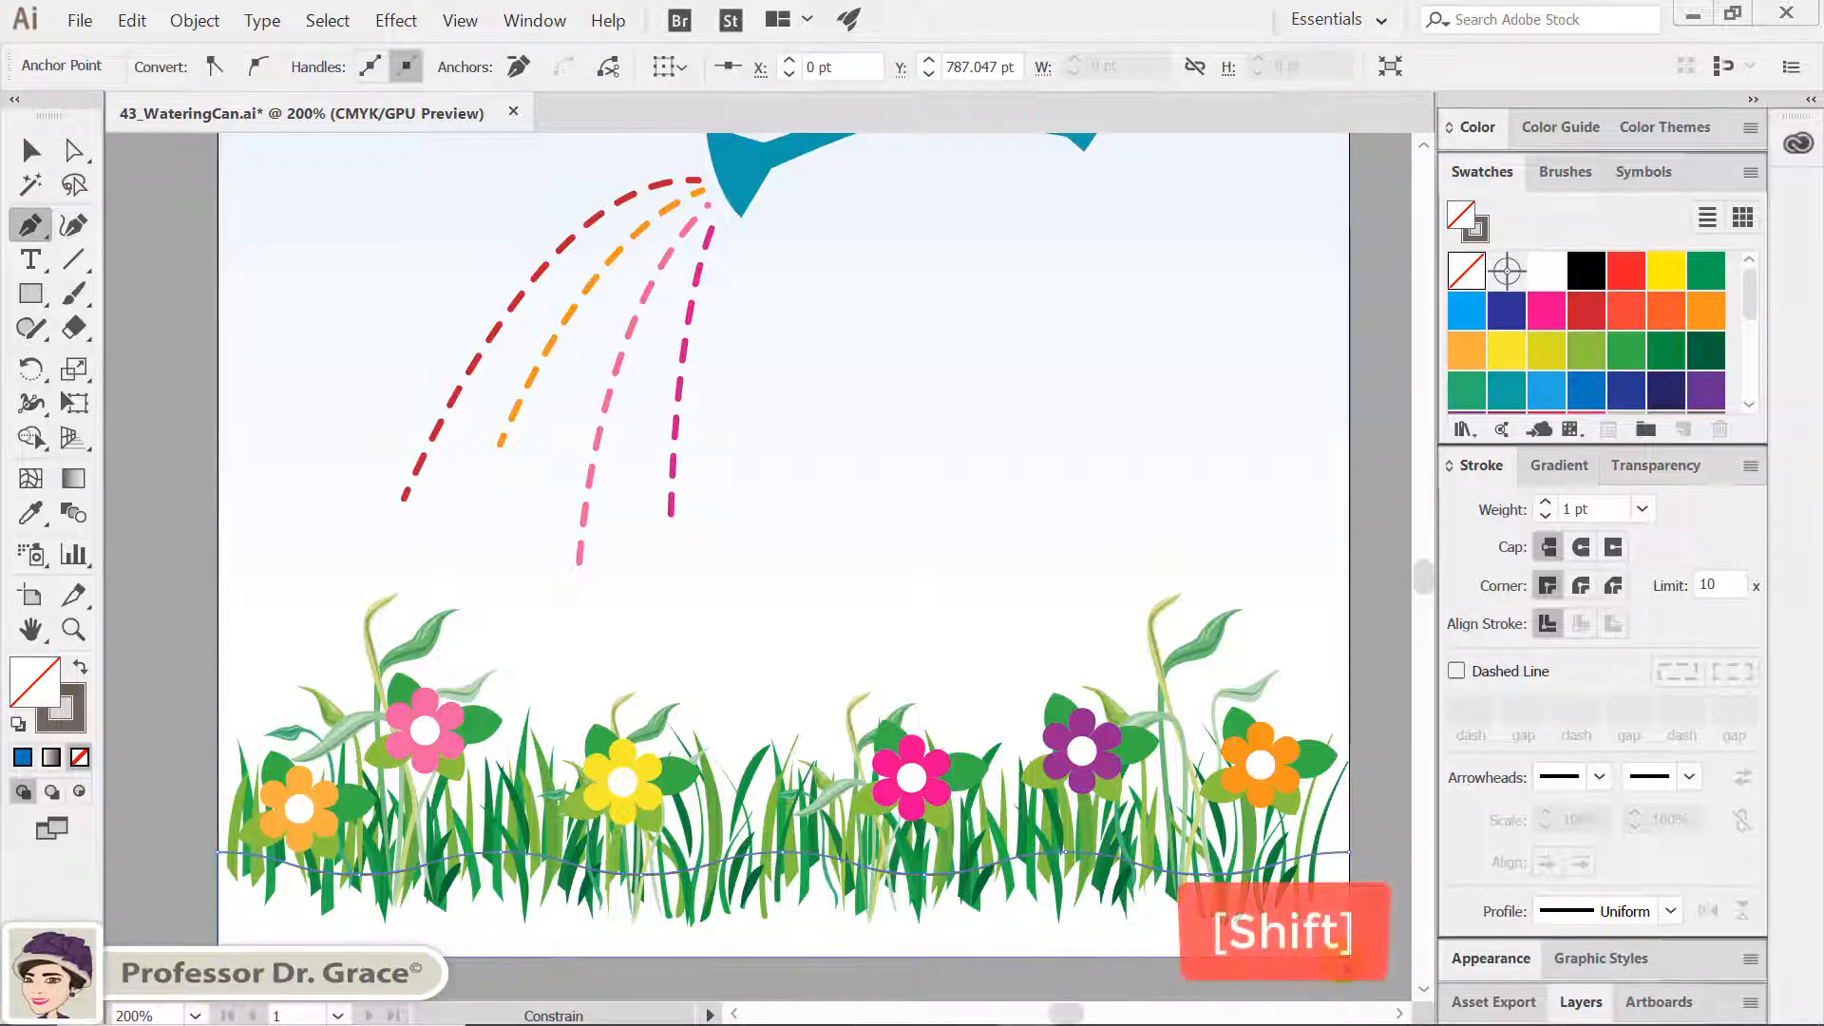
click(1349, 955)
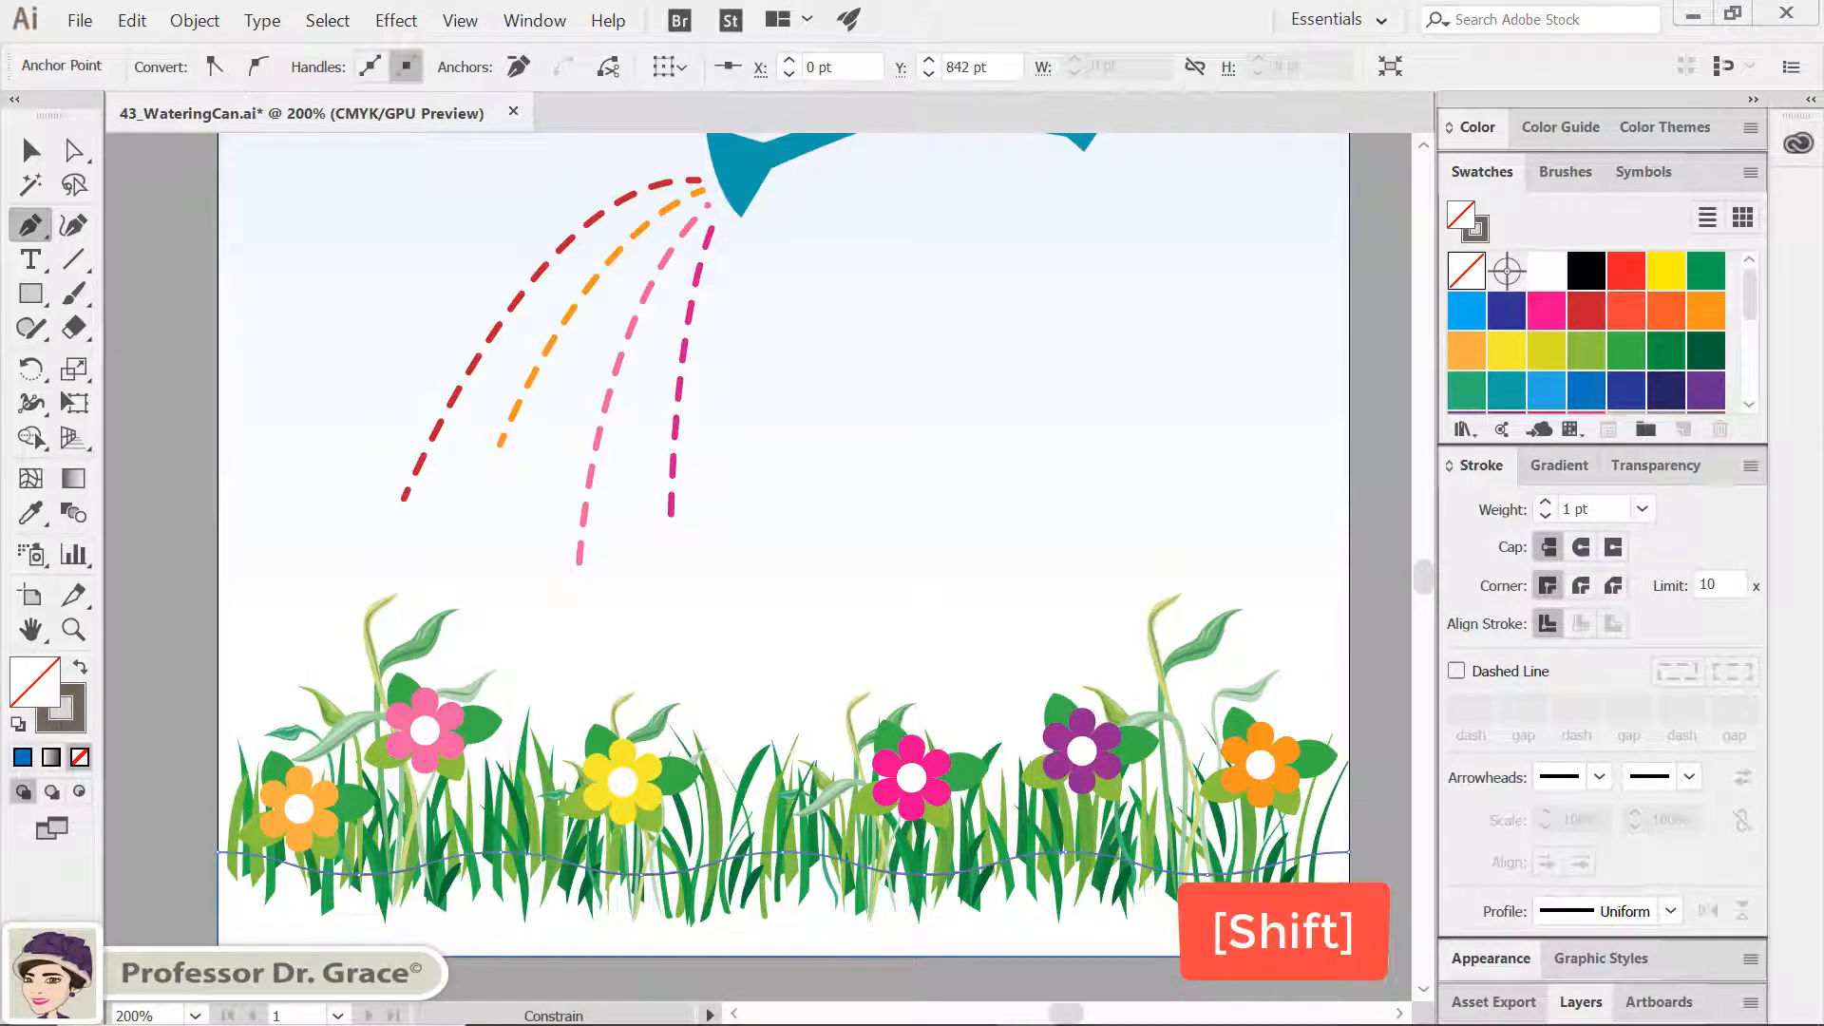
click(1349, 855)
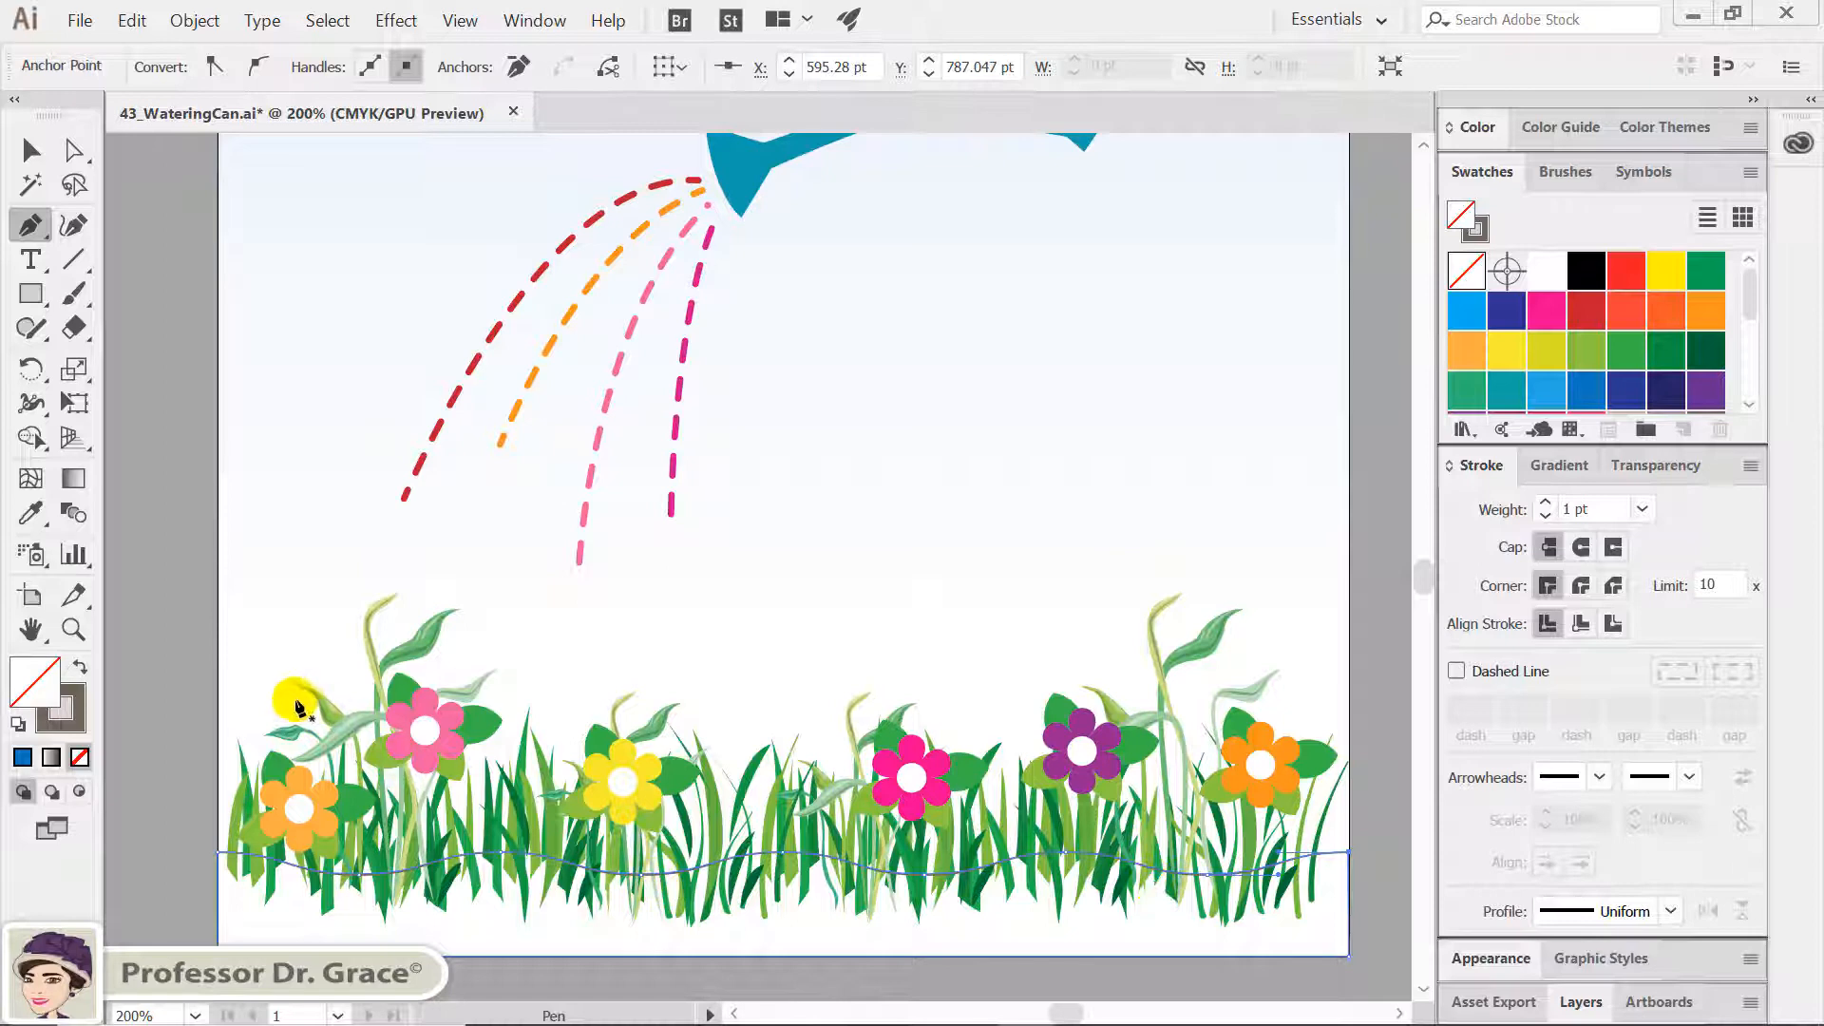
Swap the stroke and fill of the closed wavy ground shape so it is filled brown, and deselect it
click(81, 669)
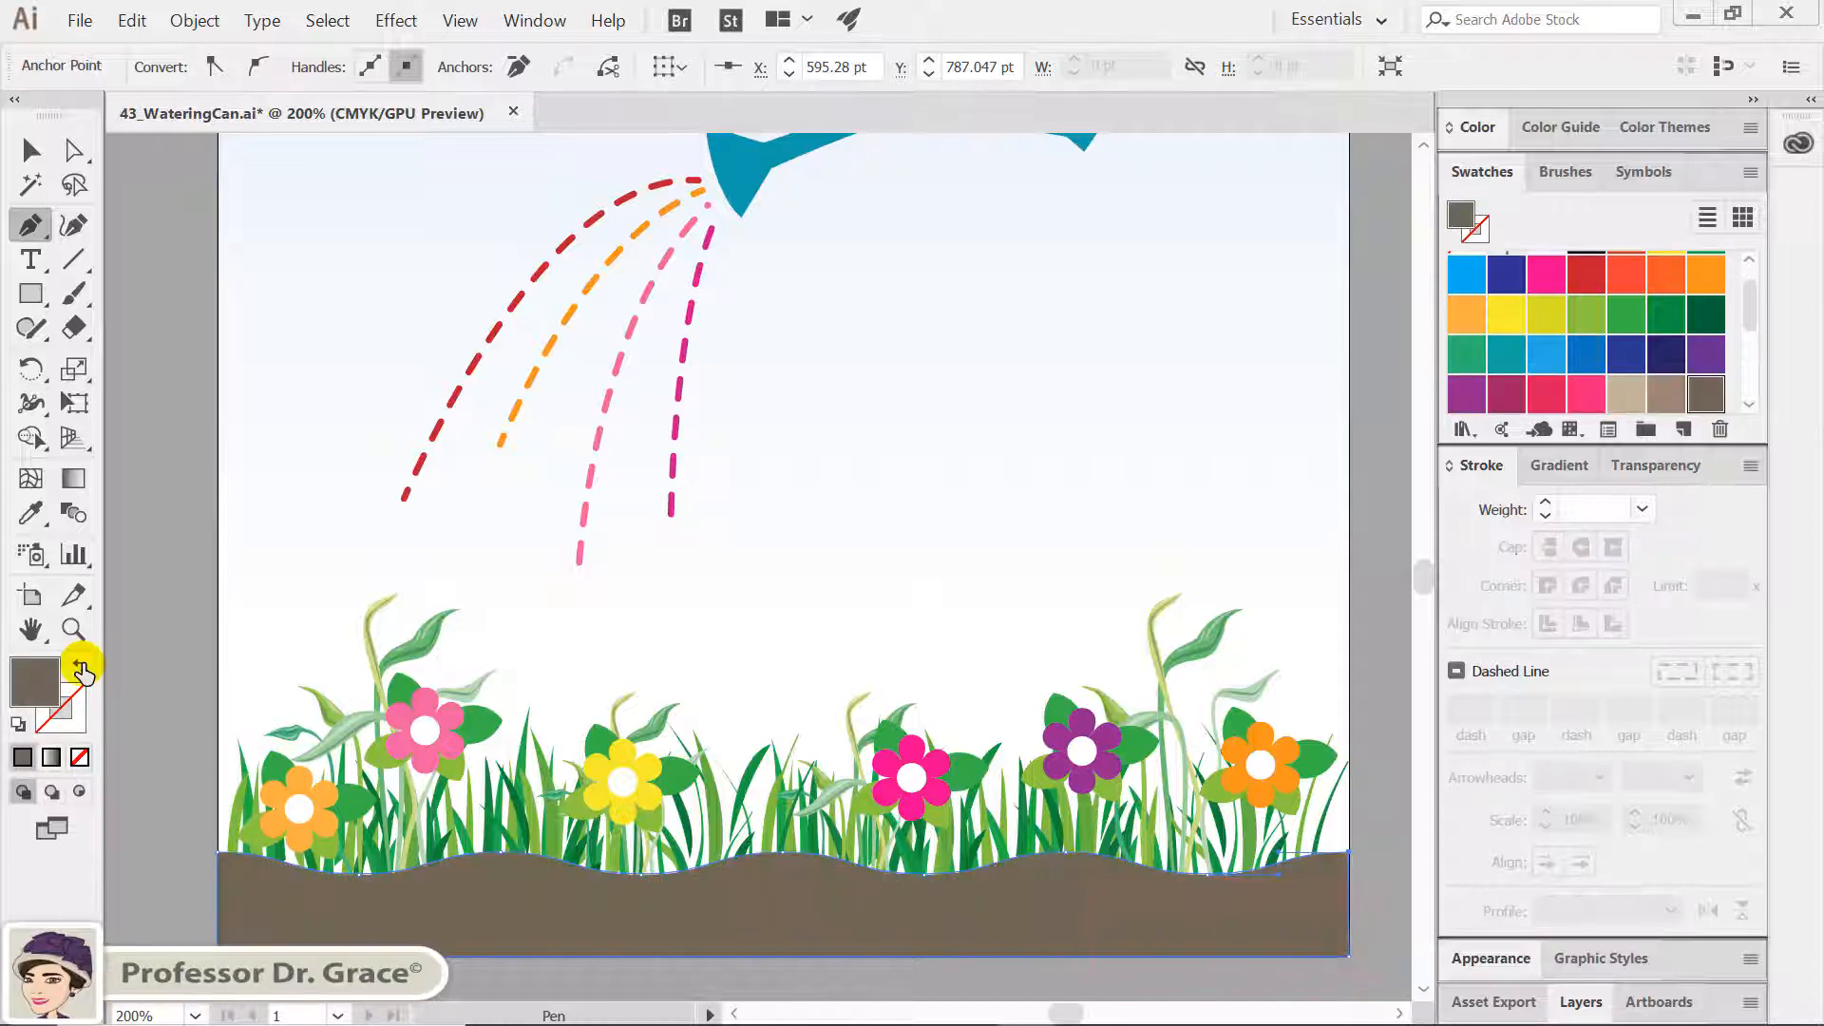
click(31, 152)
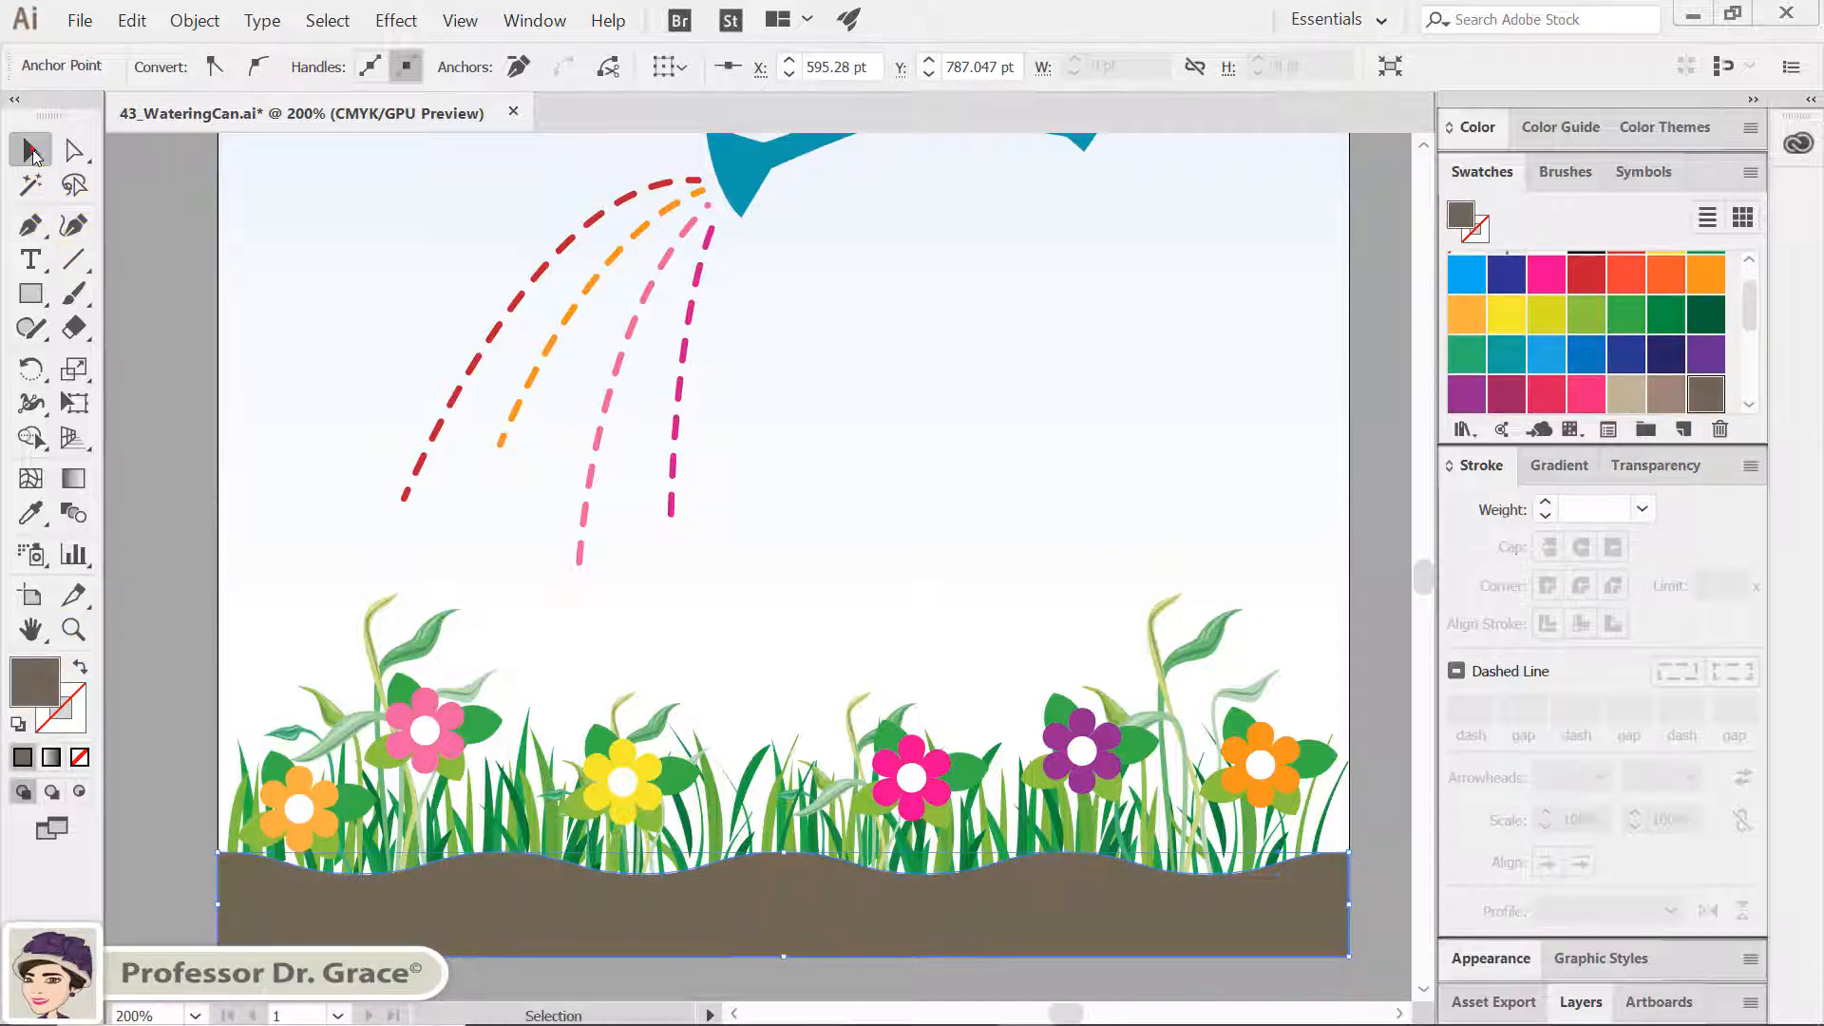
click(122, 287)
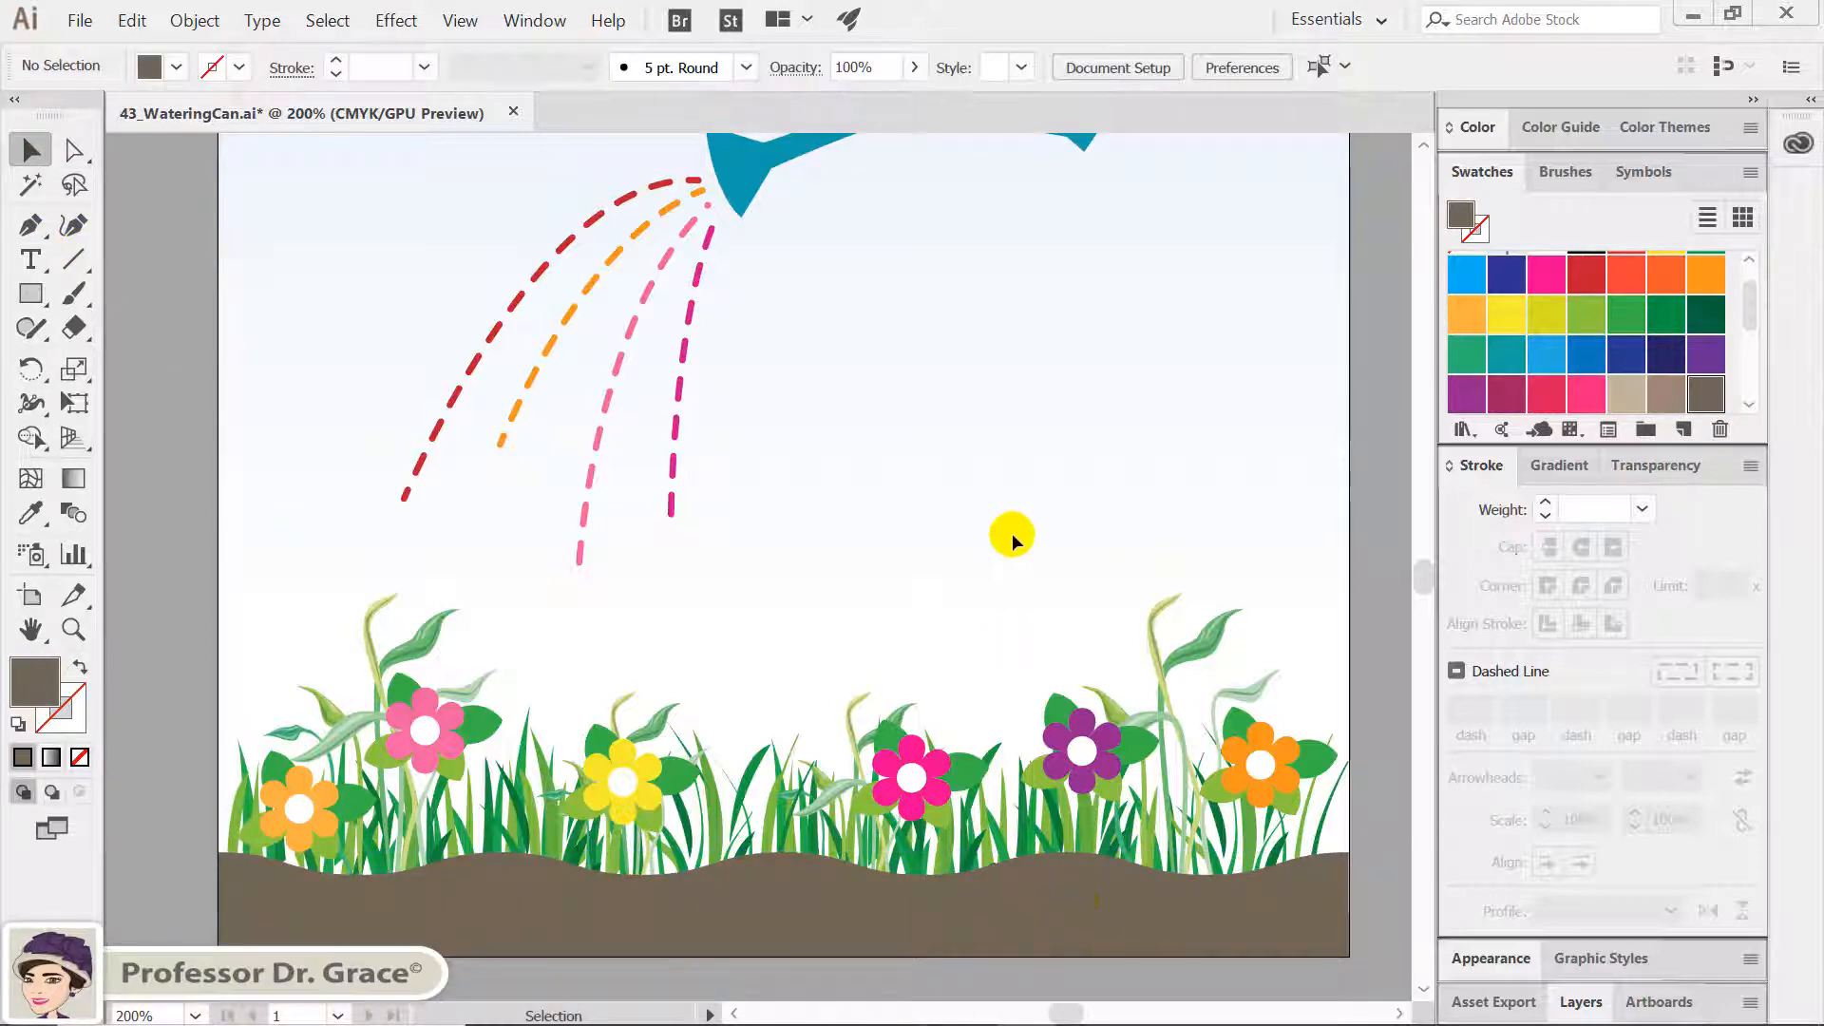
Add the Arrow 39 start arrowhead to all four dashed water lines coming from the watering can, and fit the artboard in the window
scroll(898, 584, up, 3)
scroll(899, 585, up, 2)
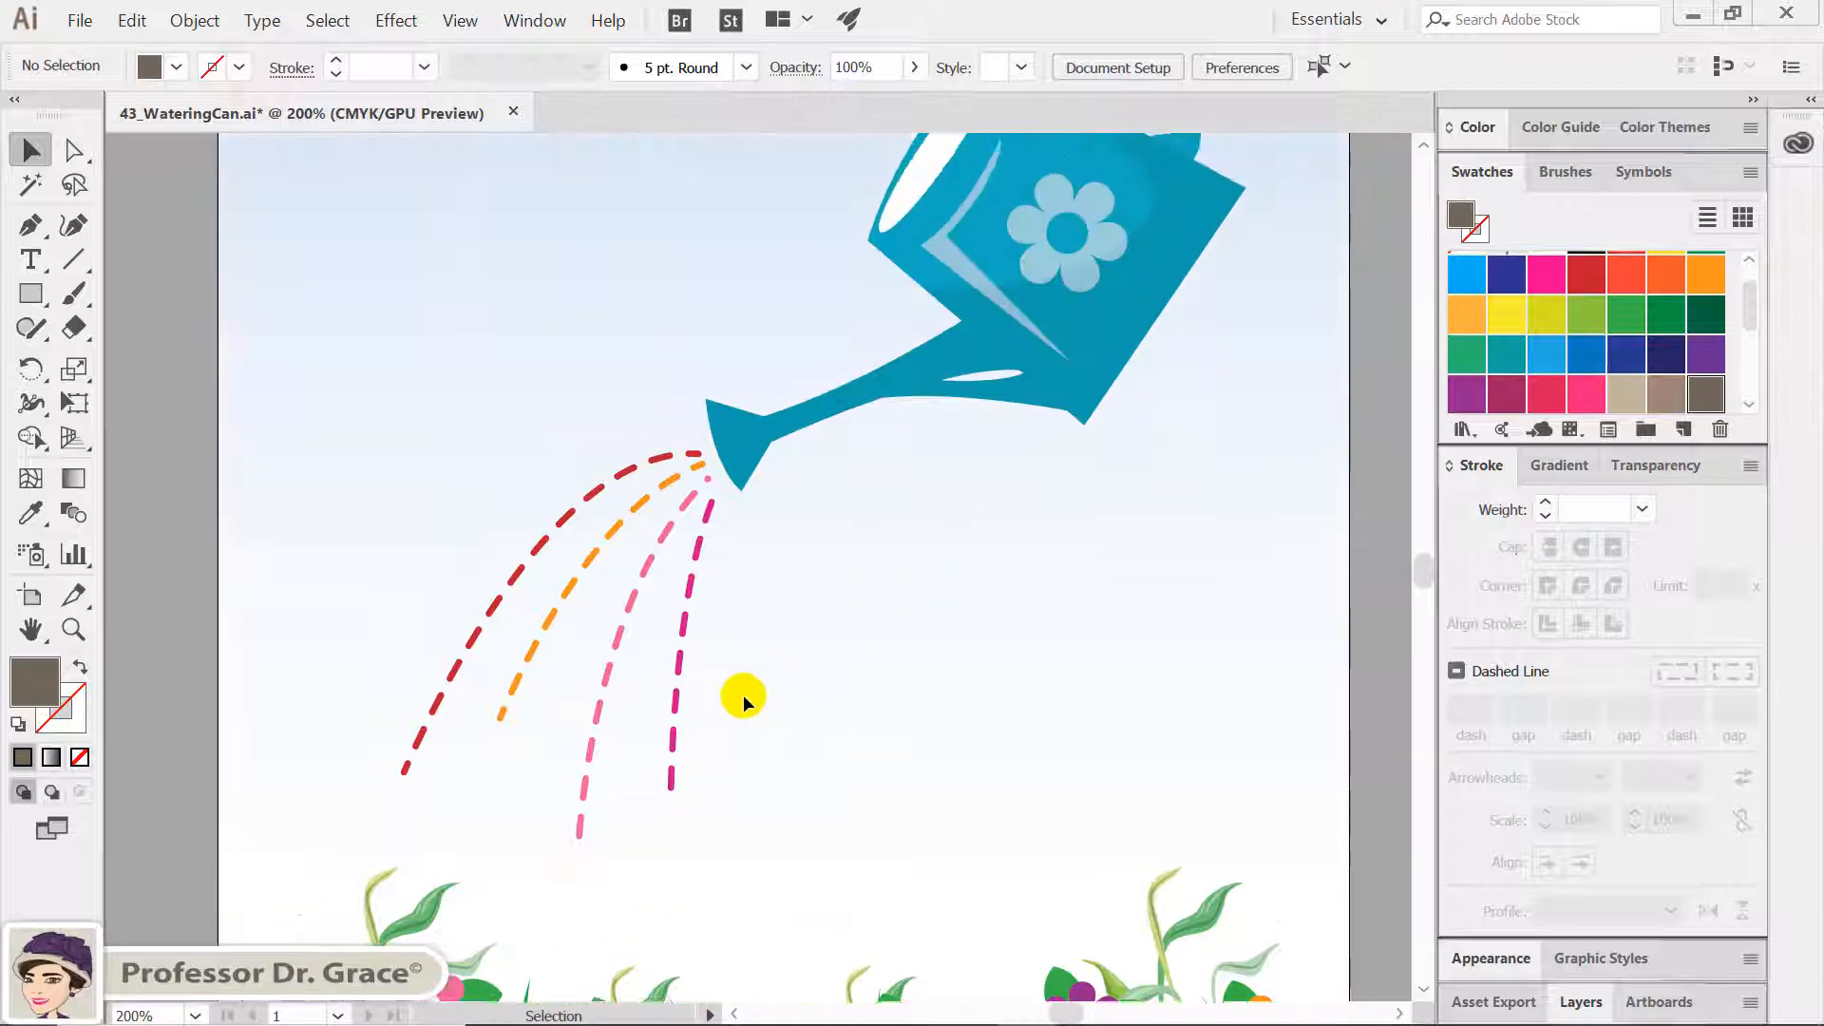
drag(757, 728, 346, 596)
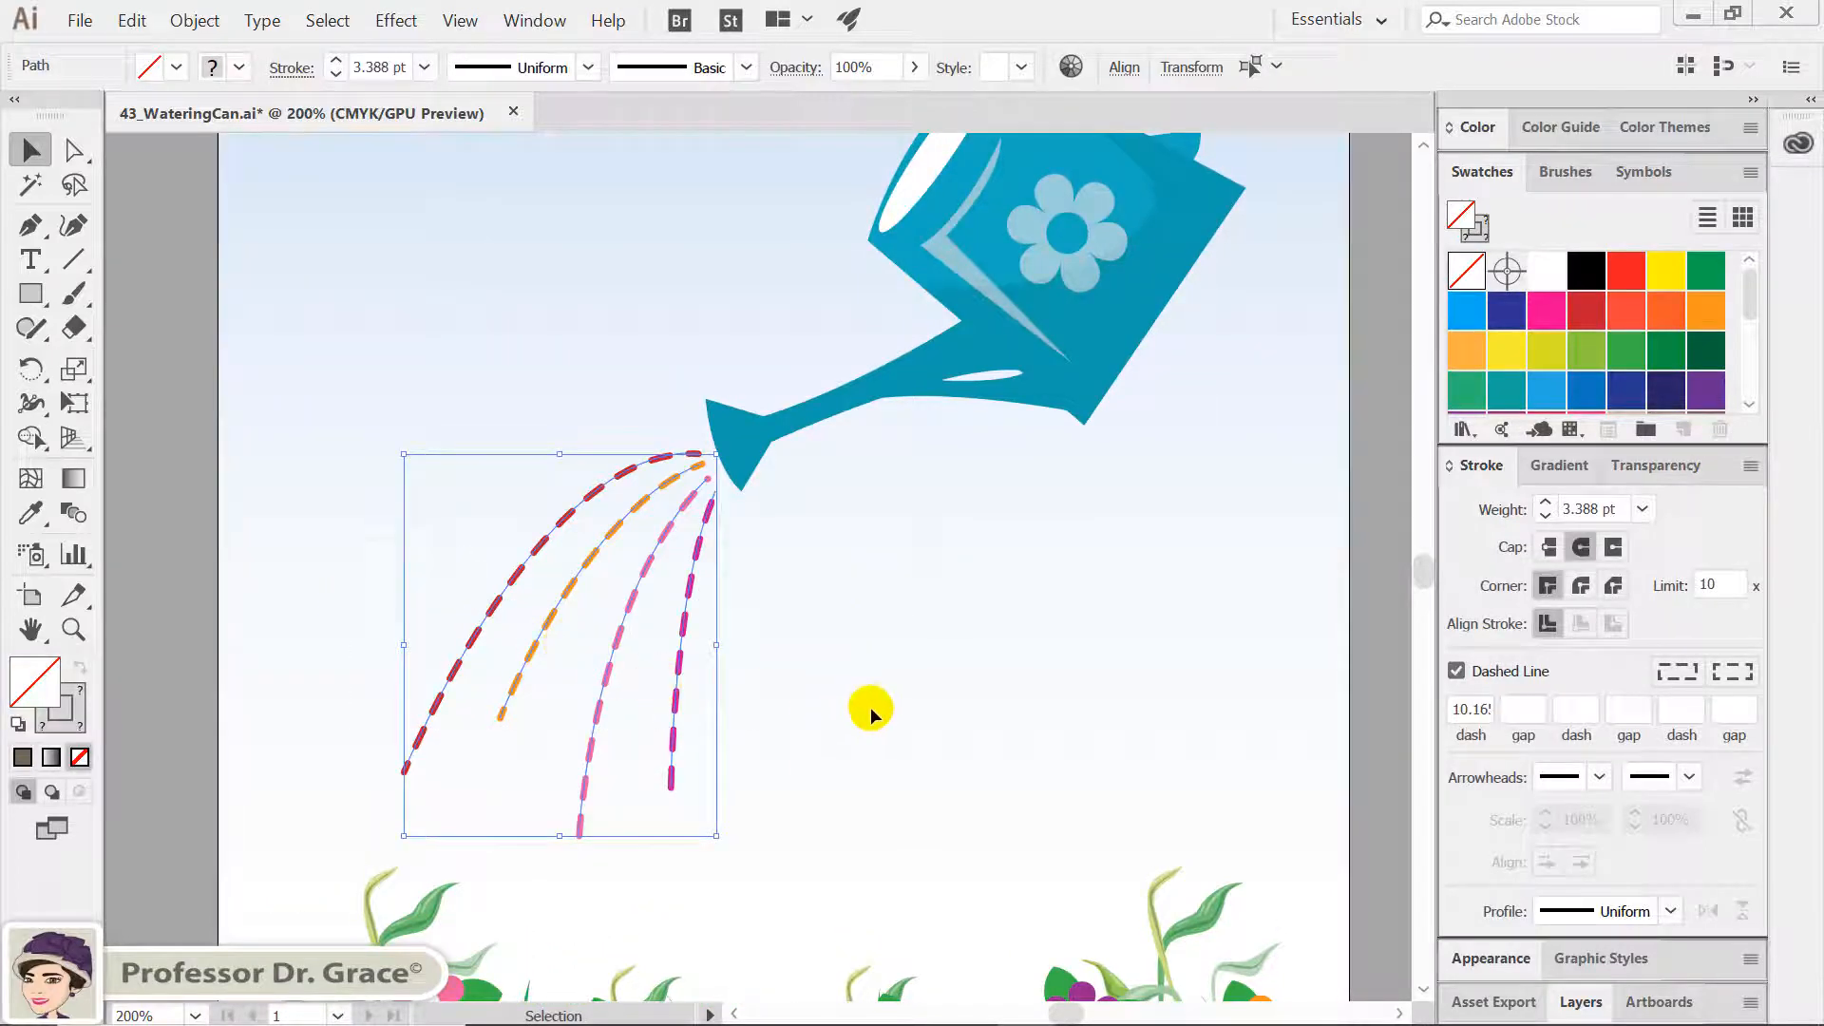
click(1602, 778)
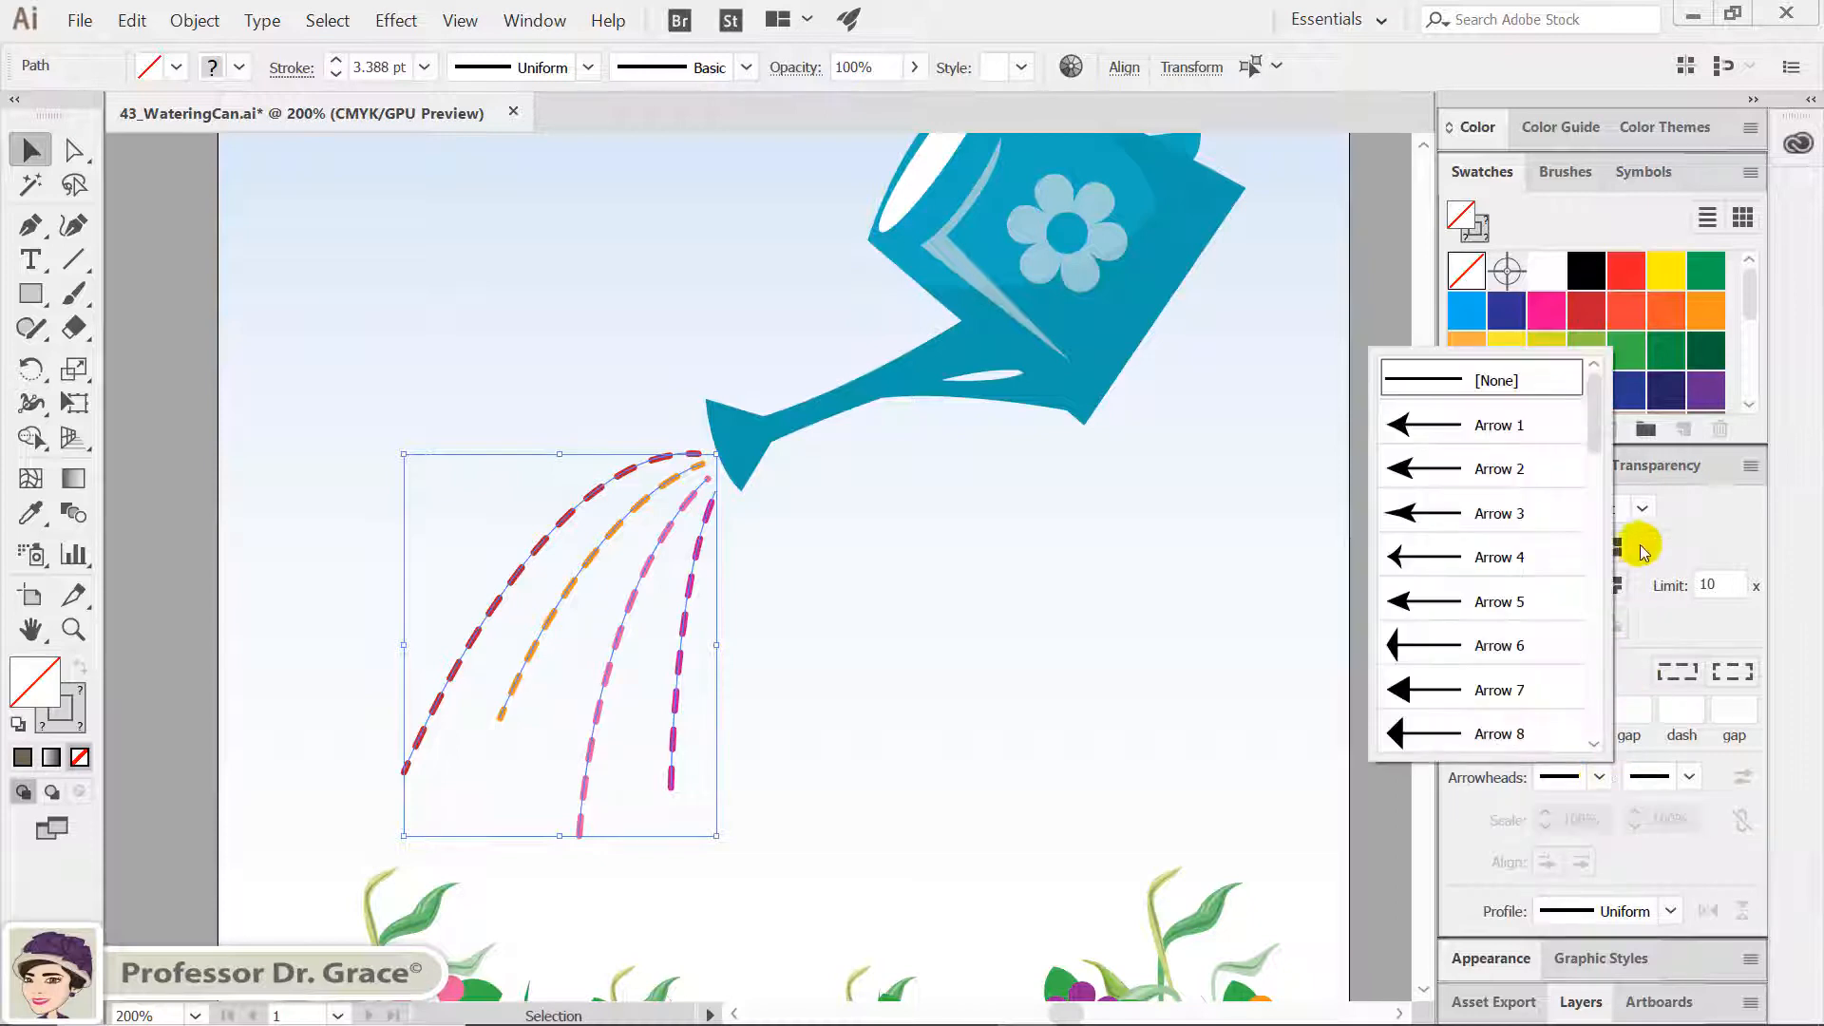
drag(1596, 433, 1617, 738)
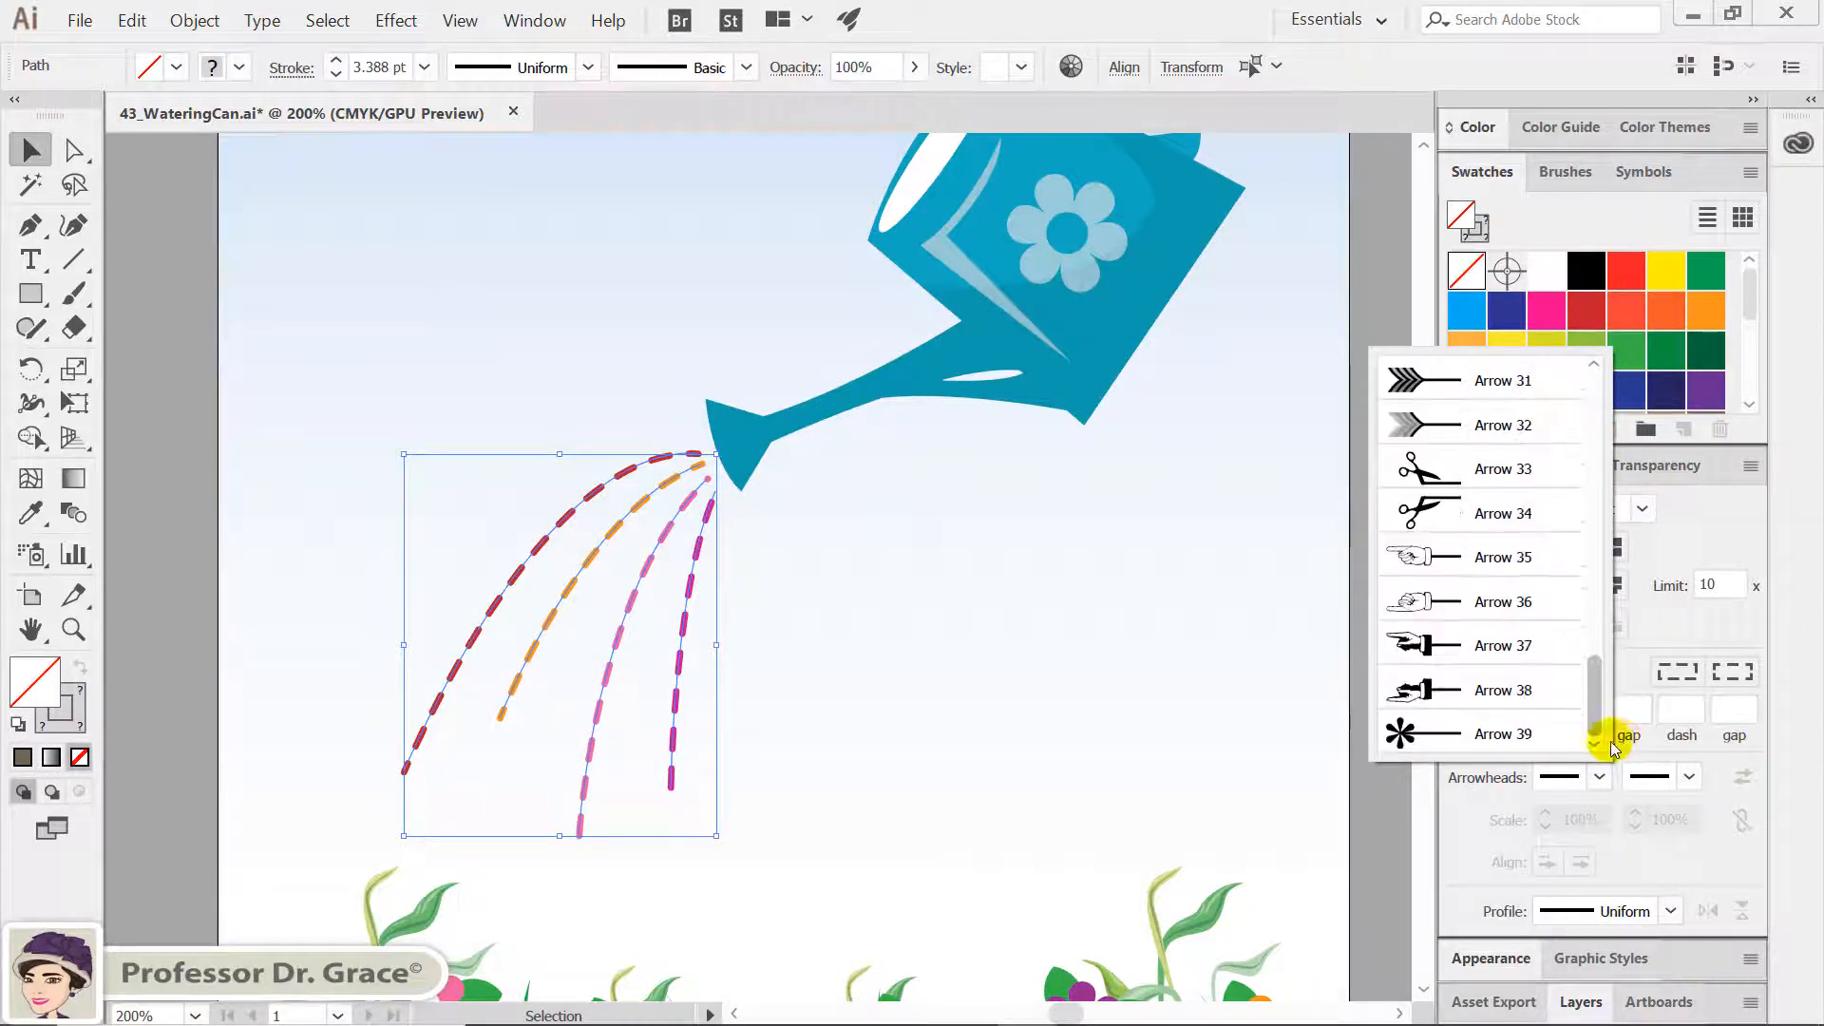
click(1539, 737)
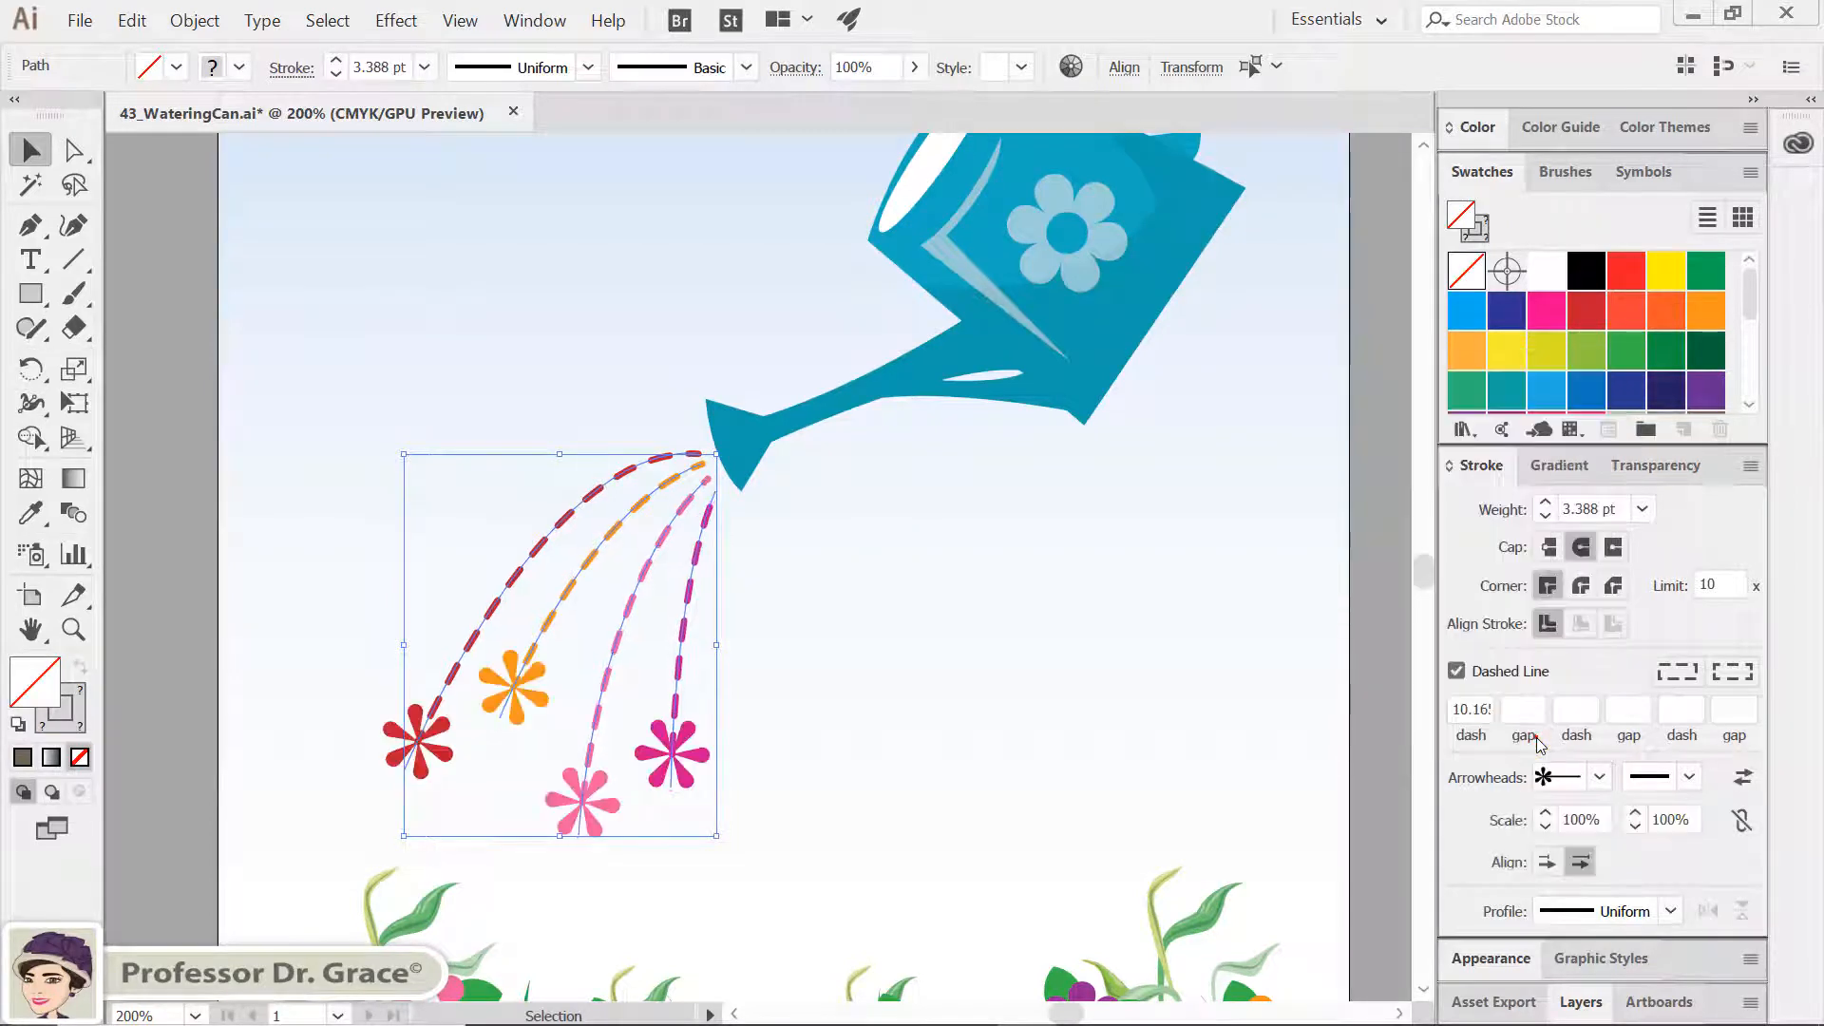
click(887, 755)
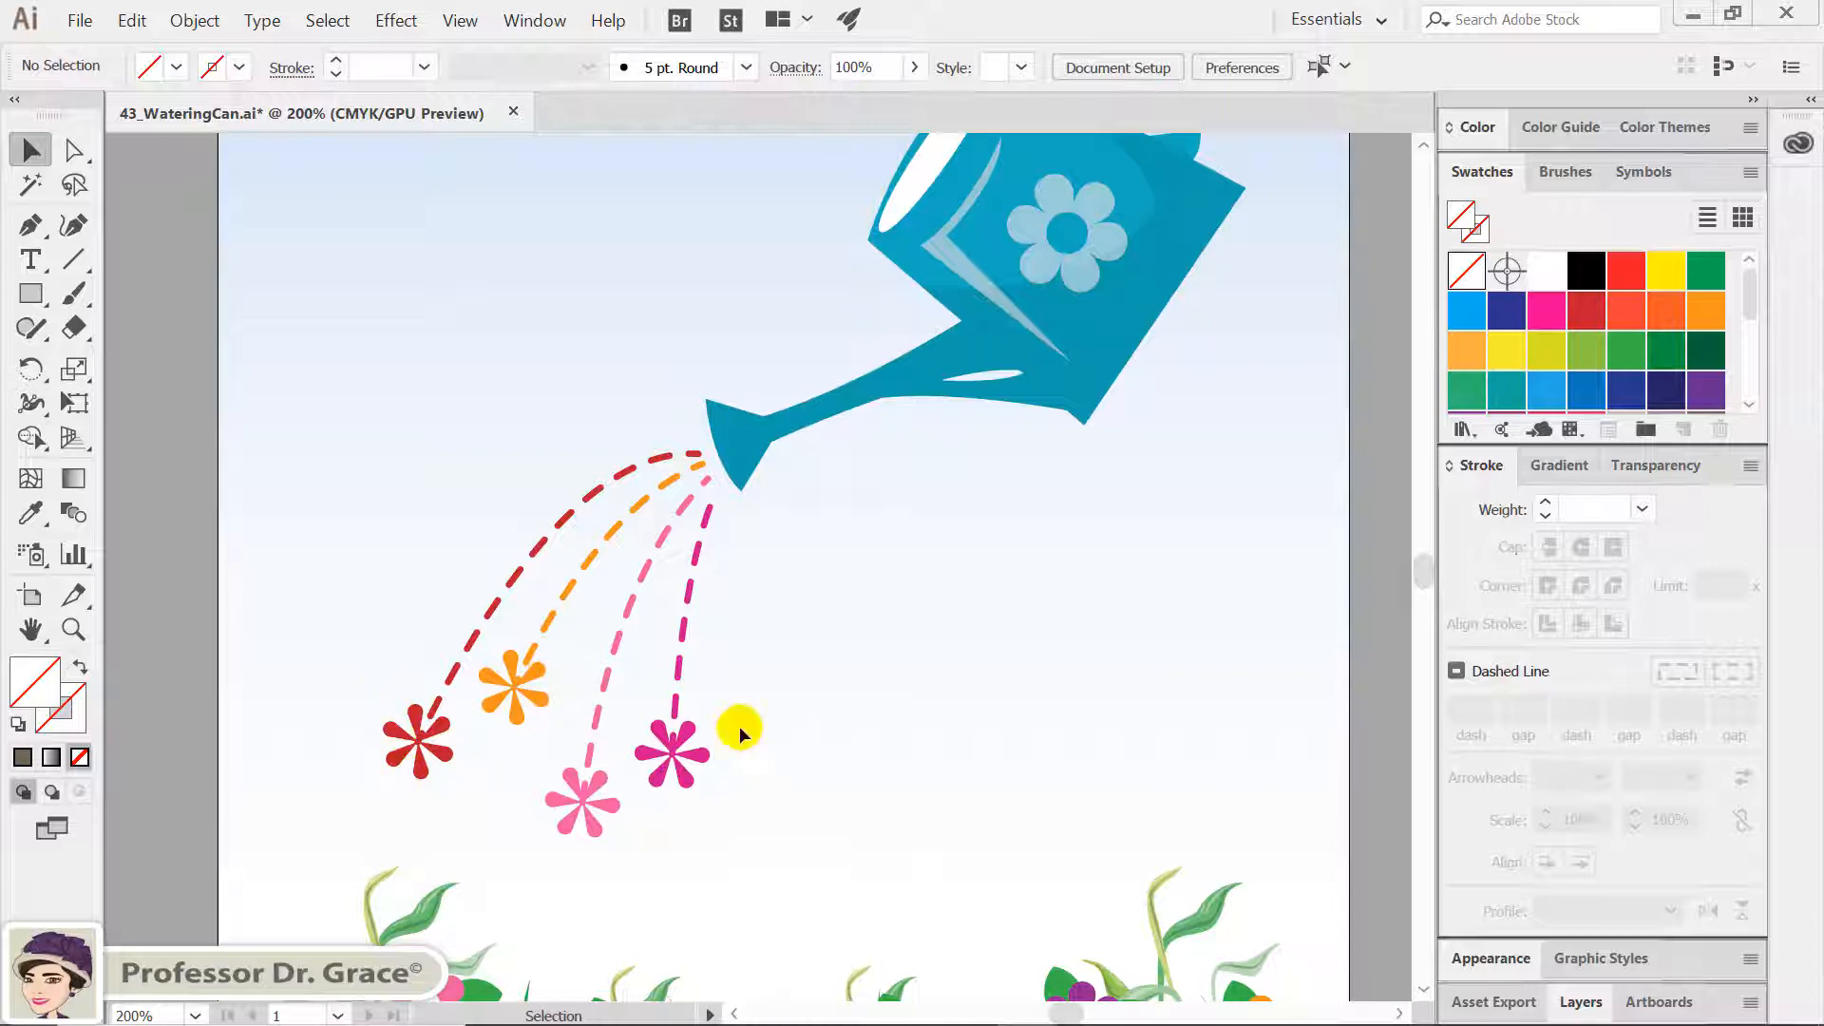
key(ctrl+0)
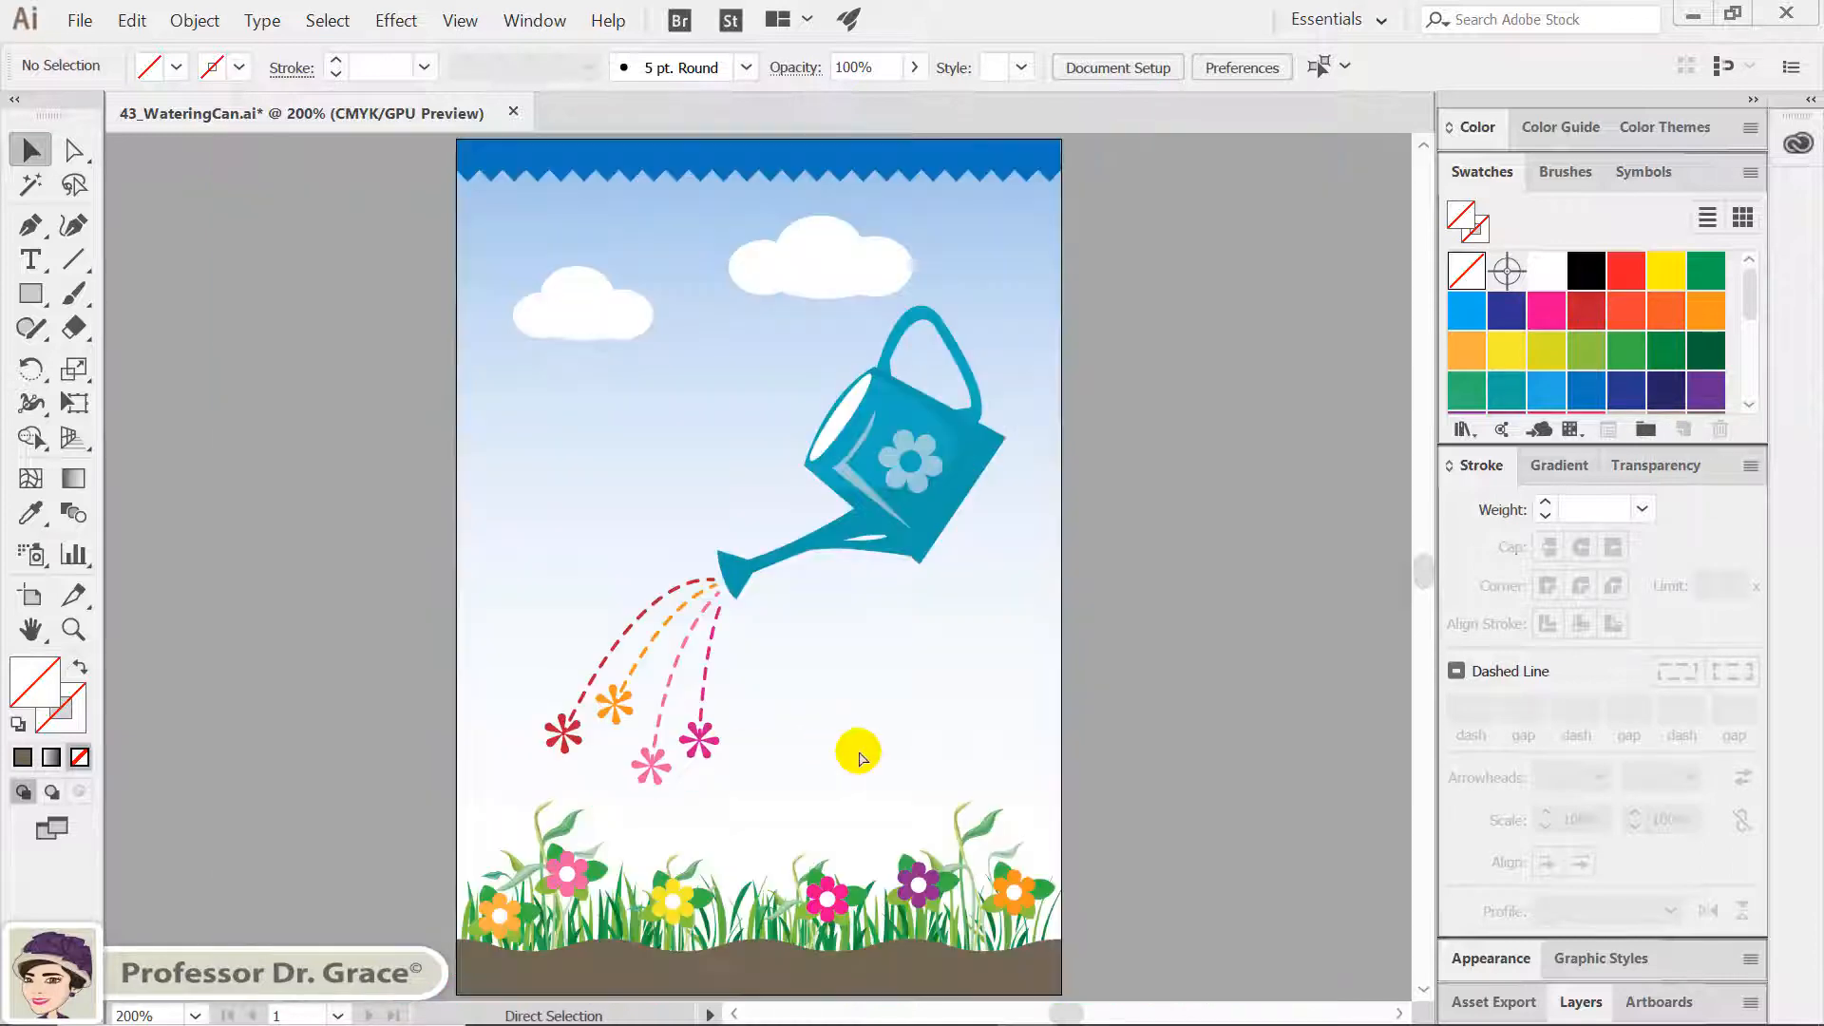